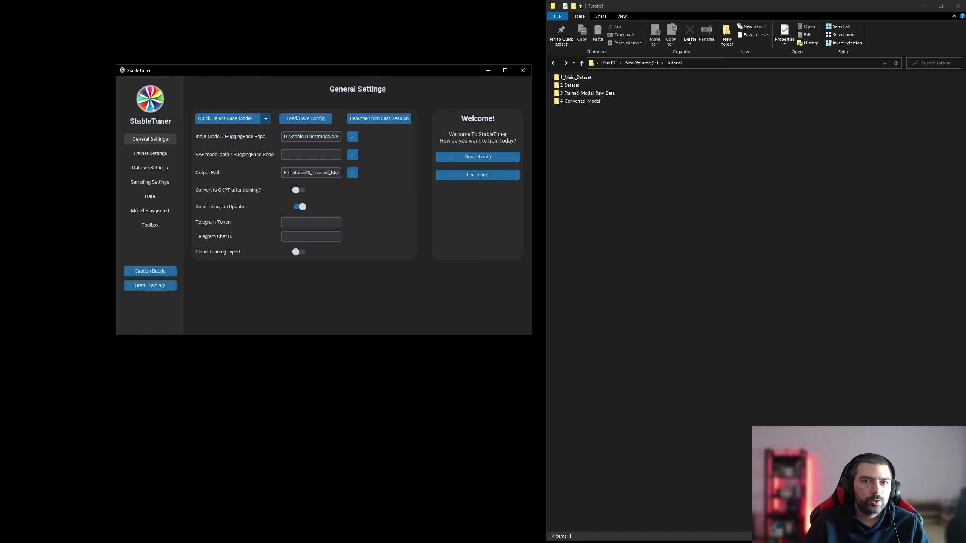
Check the full output path in the general settings and open the trainer settings.
triple_click(315, 172)
click(311, 173)
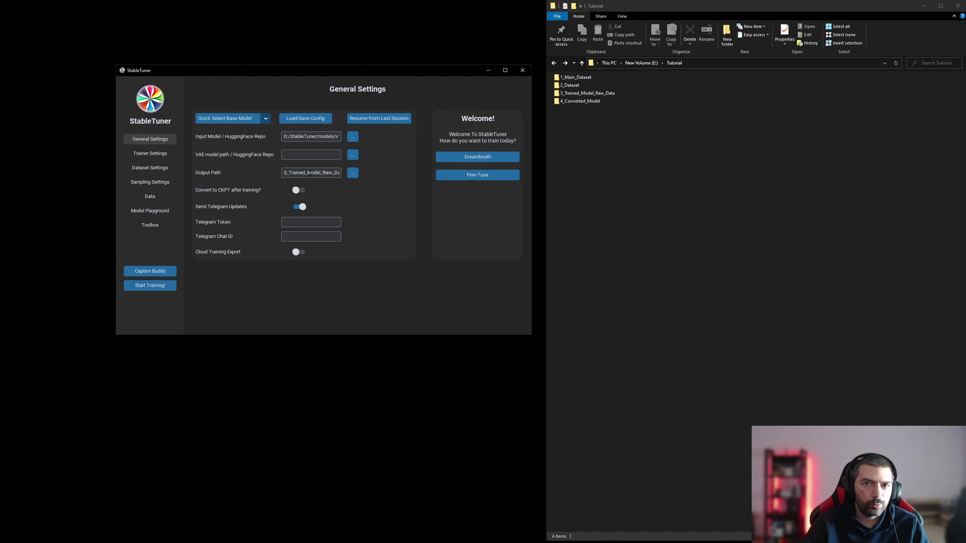
drag(310, 173, 283, 173)
click(326, 173)
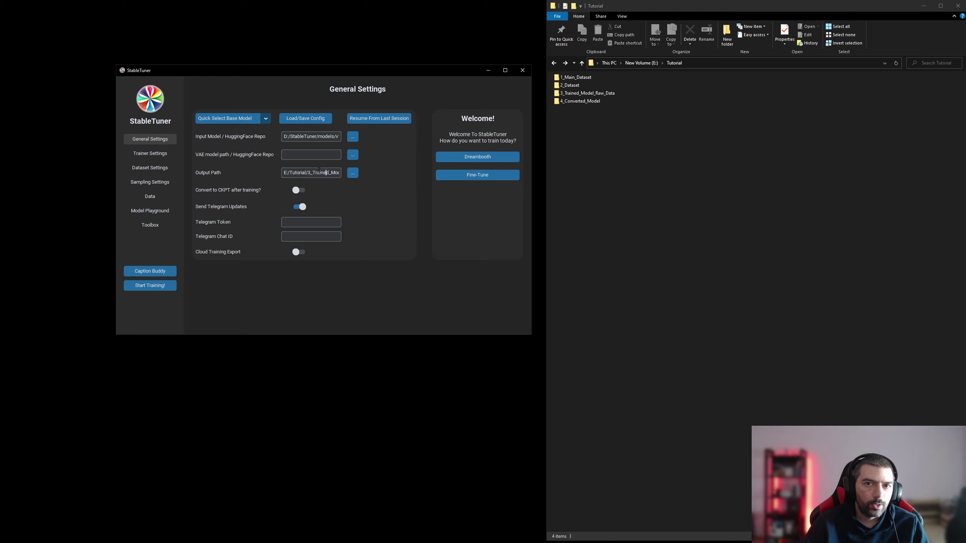
click(157, 155)
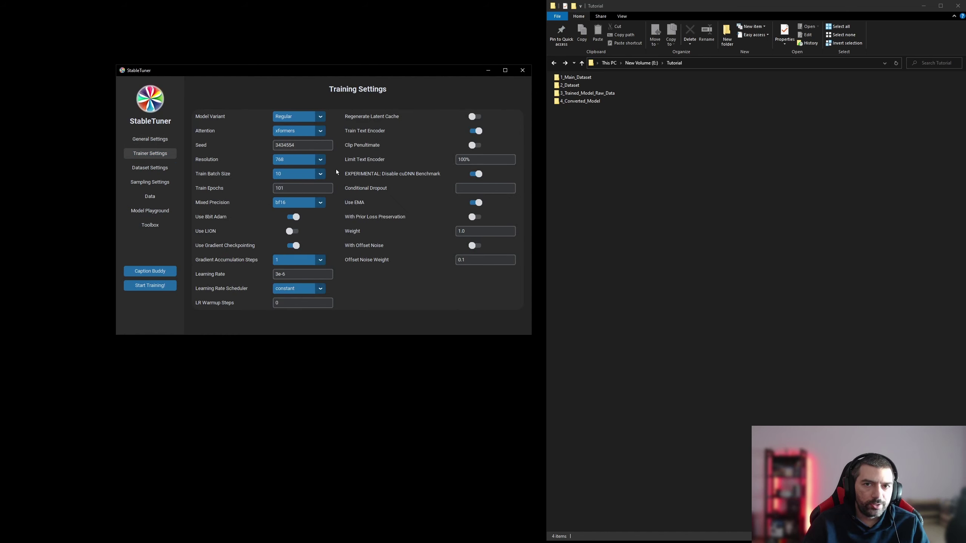
Switch to File Explorer, look through the images in the 1_Main_Dataset folder, and return to the Tutorial folder.
click(691, 190)
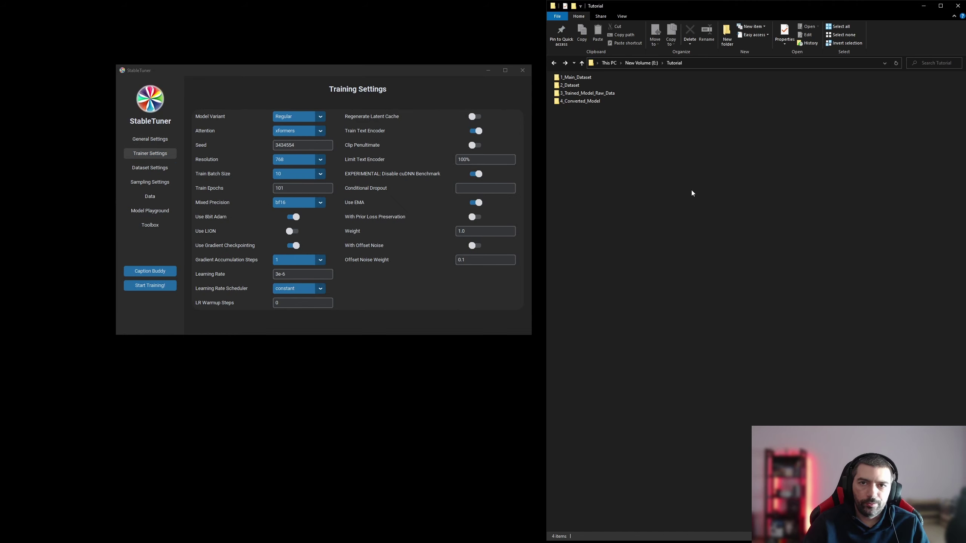
double_click(586, 78)
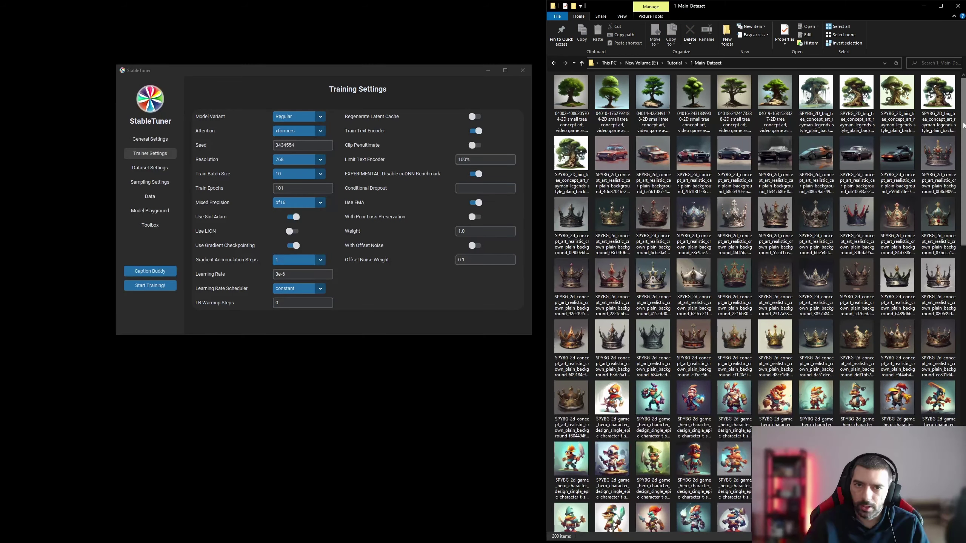
scroll(886, 121, down, 5)
scroll(886, 121, down, 7)
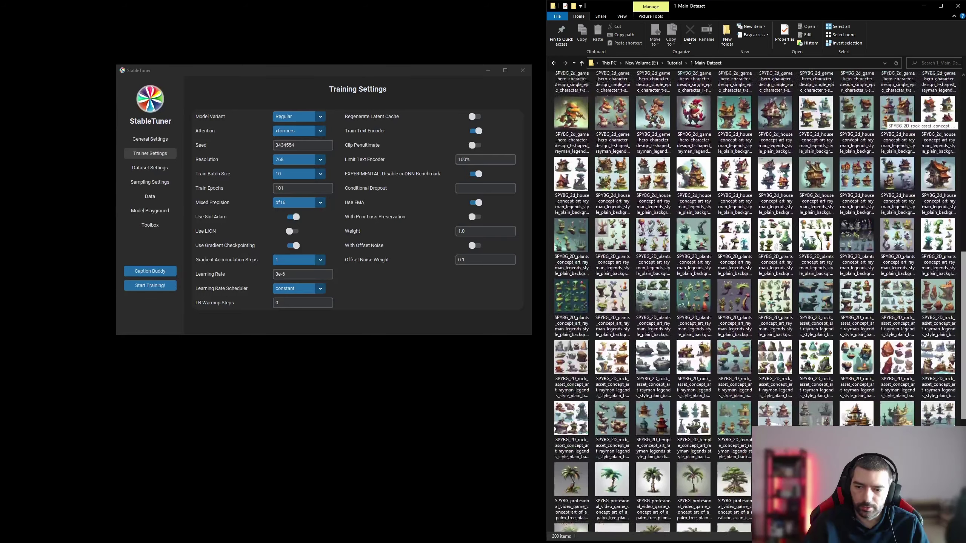
scroll(886, 121, down, 1)
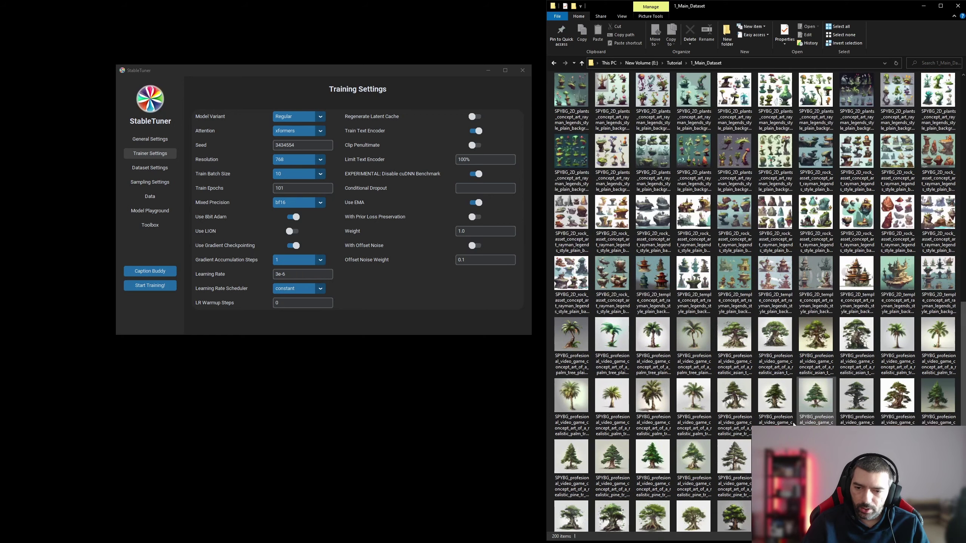
scroll(751, 363, up, 10)
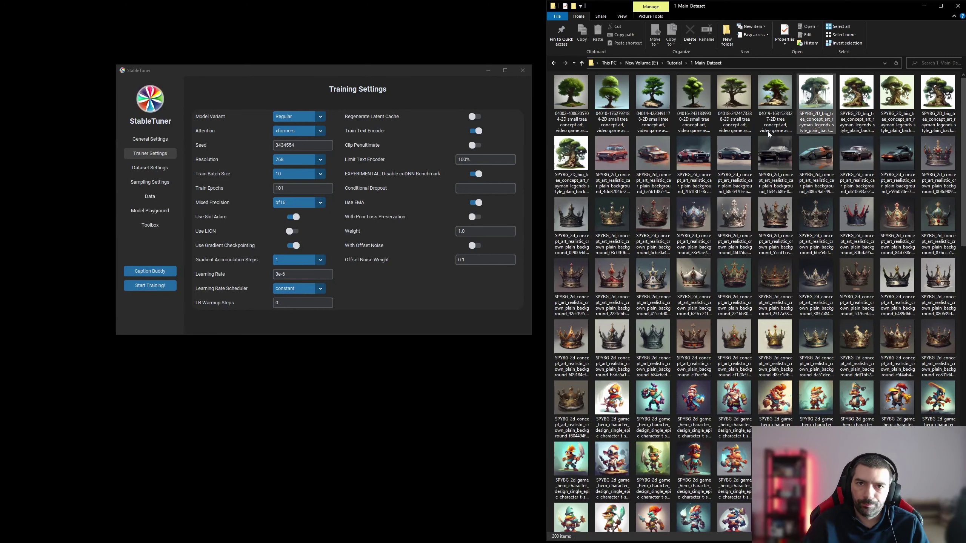
click(674, 62)
click(655, 250)
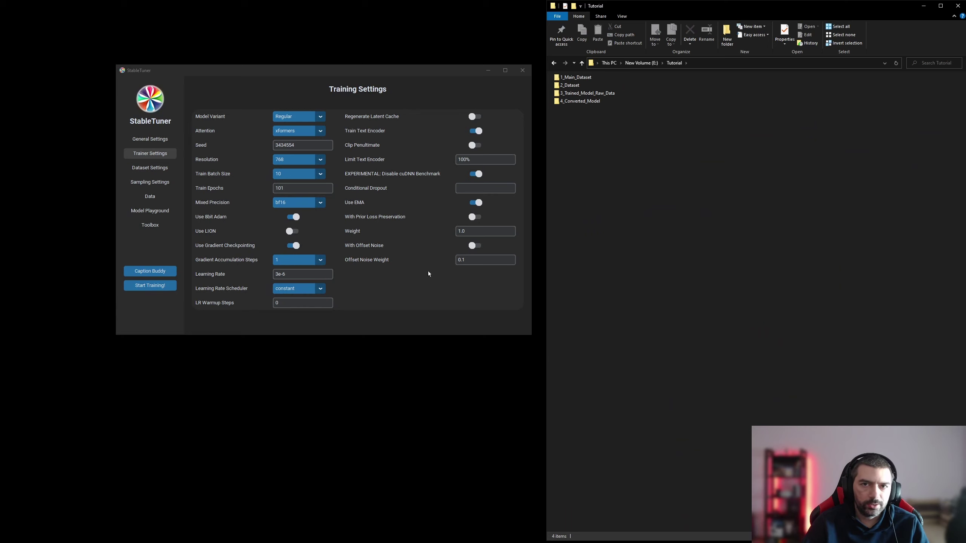
Launch Caption Buddy from StableTuner and copy the path of the 2_Dataset folder in File Explorer.
click(161, 278)
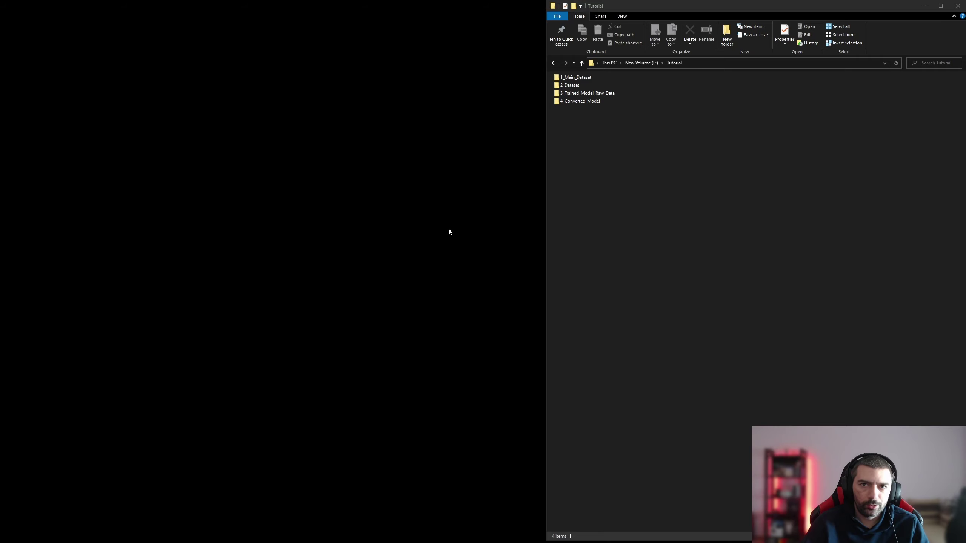
double_click(578, 86)
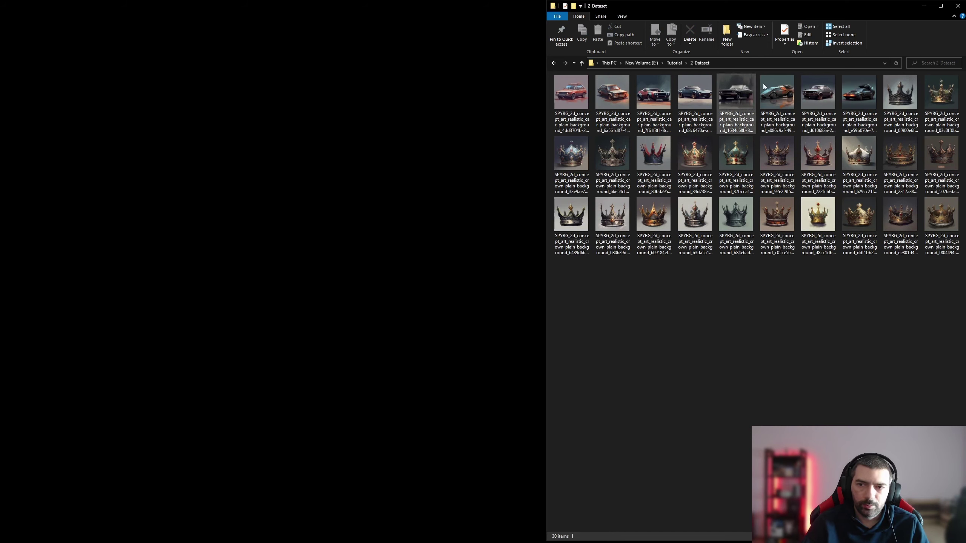
click(747, 63)
key(ctrl+c)
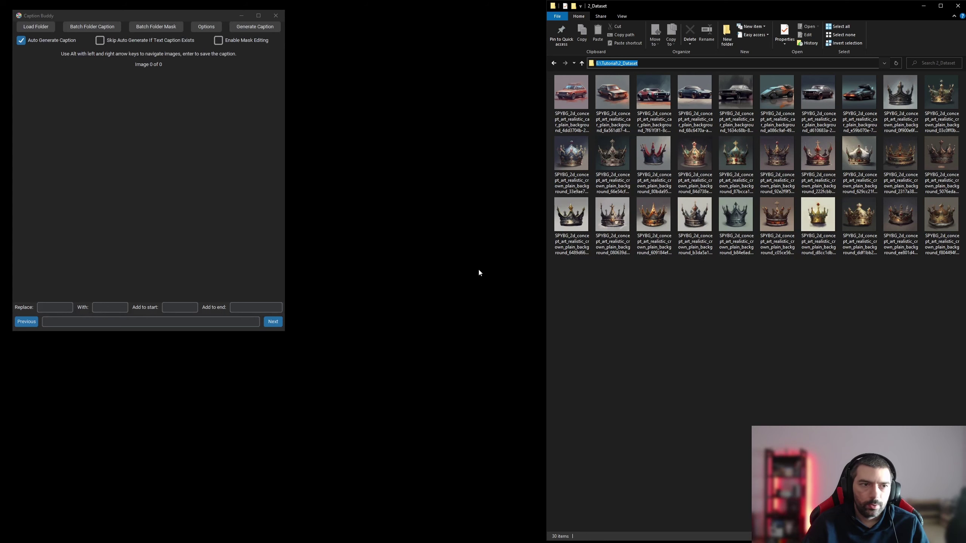
Load the E:\Tutorial\2_Dataset folder into Caption Buddy.
click(163, 65)
drag(168, 15, 396, 83)
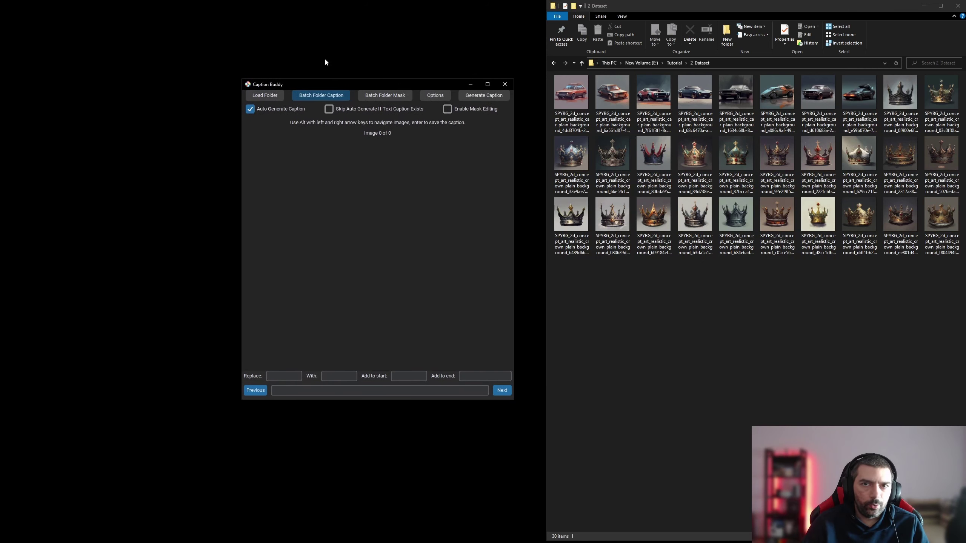
click(269, 99)
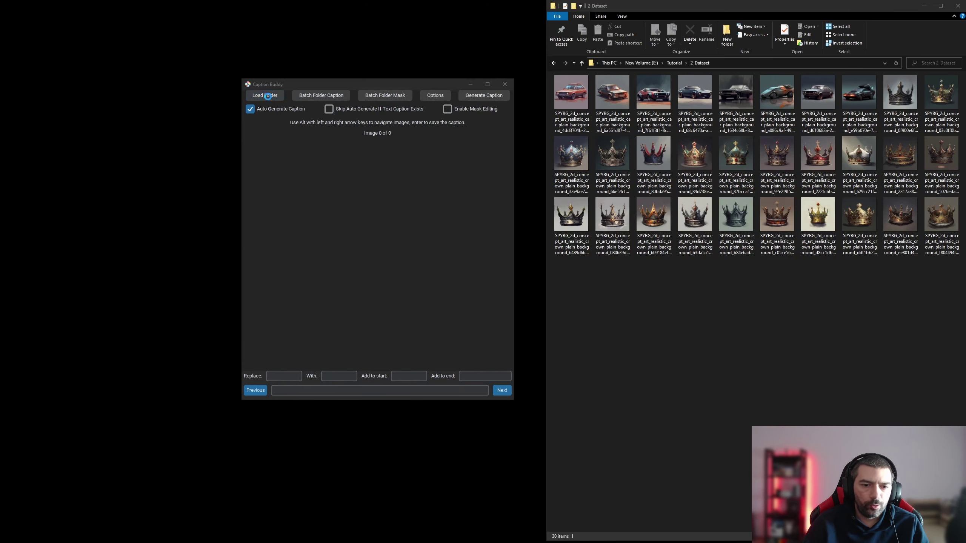
click(265, 247)
key(ctrl+v)
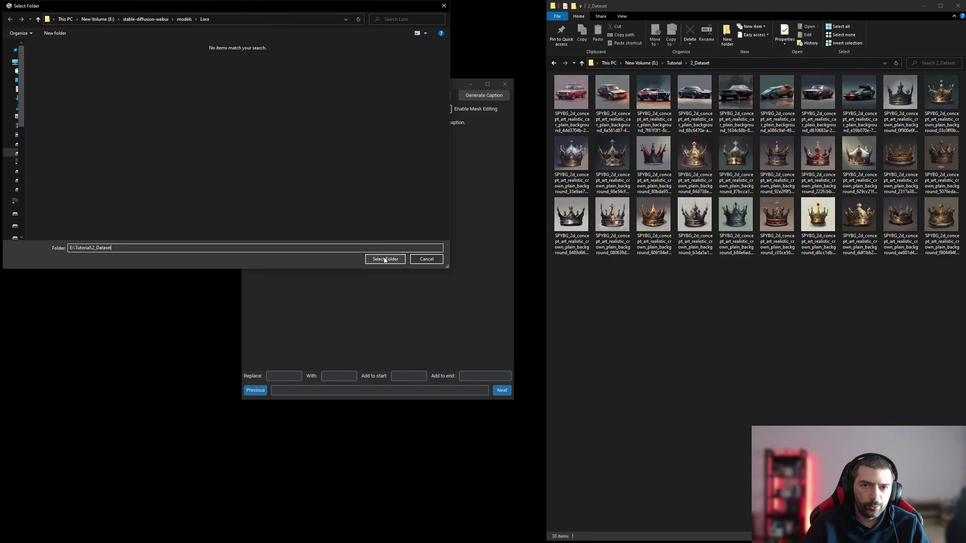
click(383, 259)
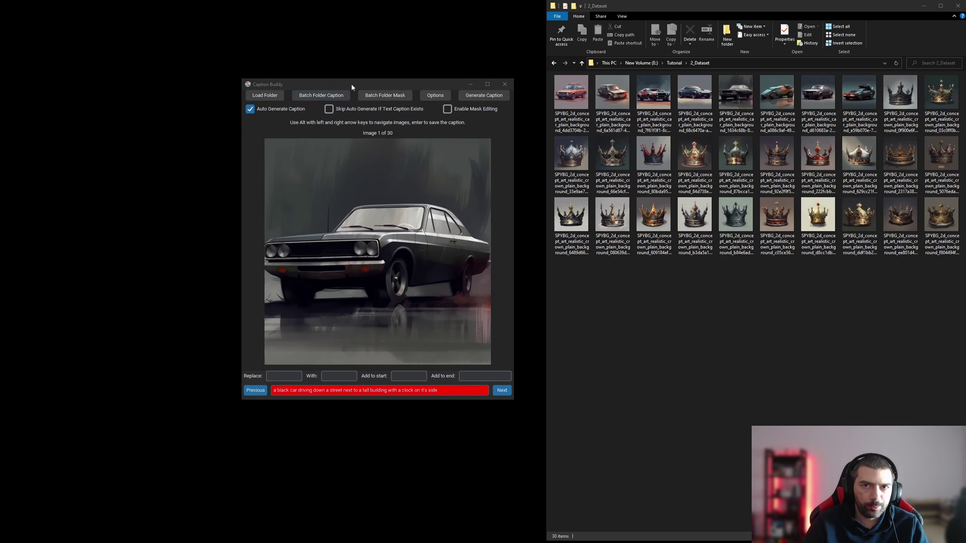
Batch-caption the current folder with output saved to the same directory, decline loading the output folder, and close Caption Buddy.
drag(352, 84, 322, 74)
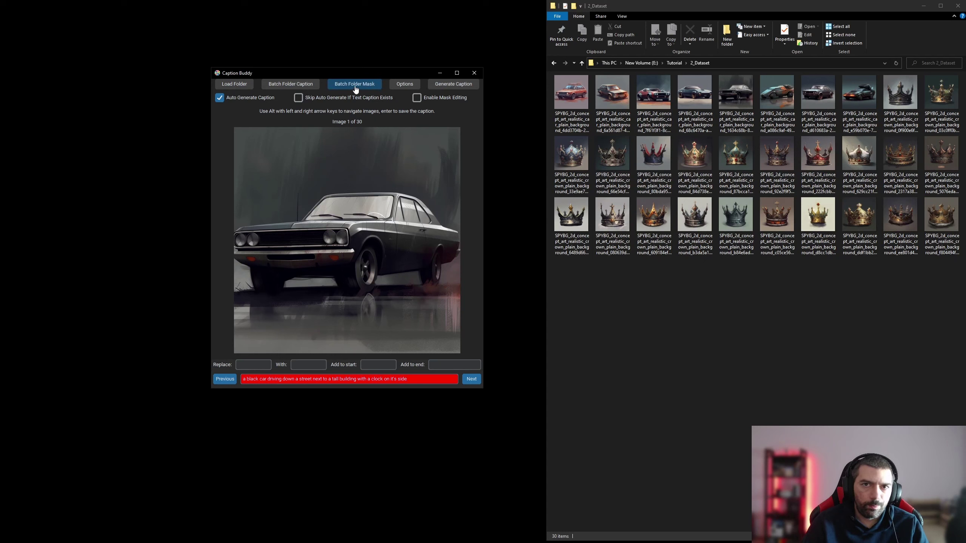
click(305, 84)
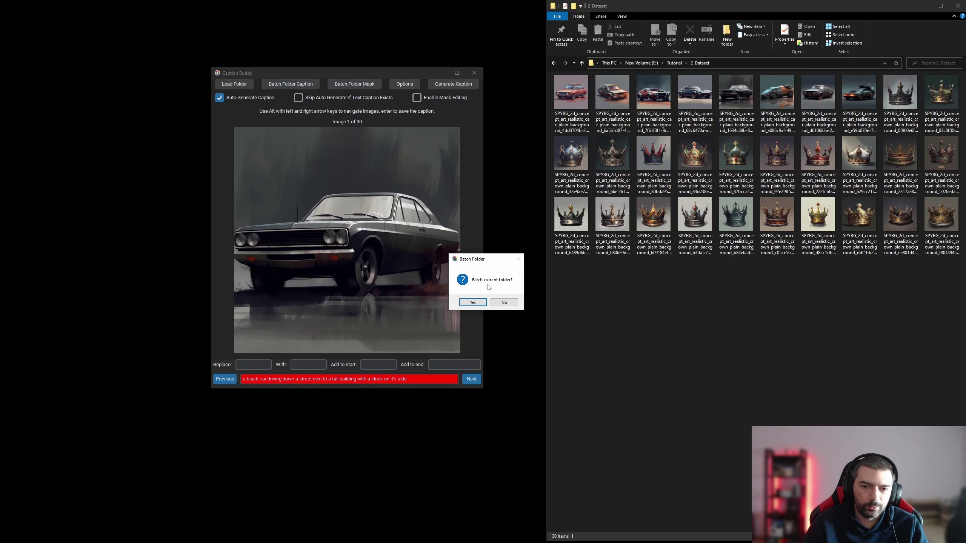
click(482, 303)
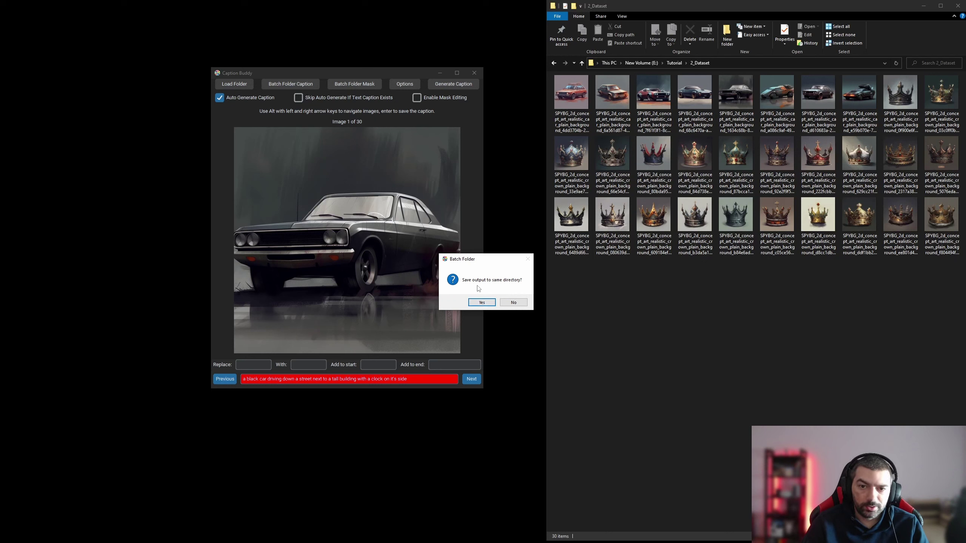
click(488, 303)
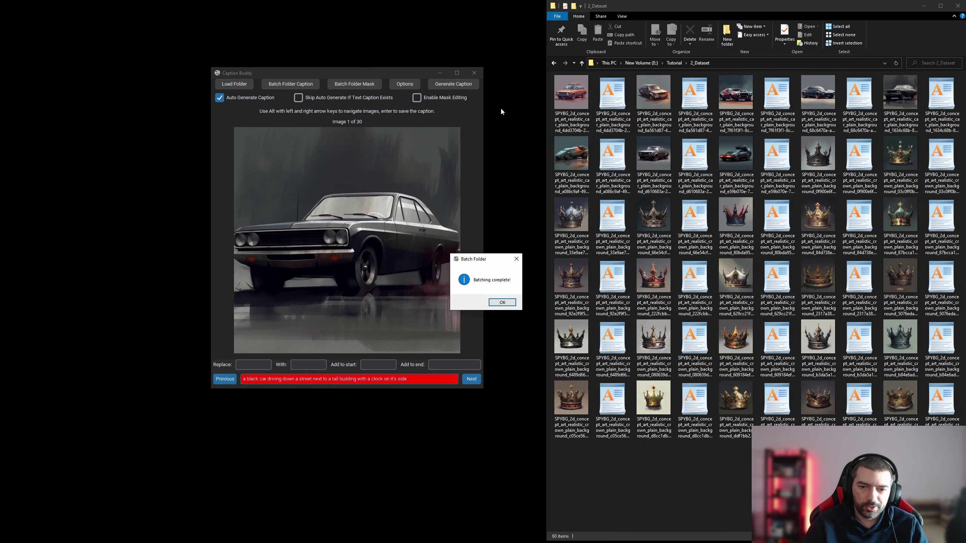
click(497, 302)
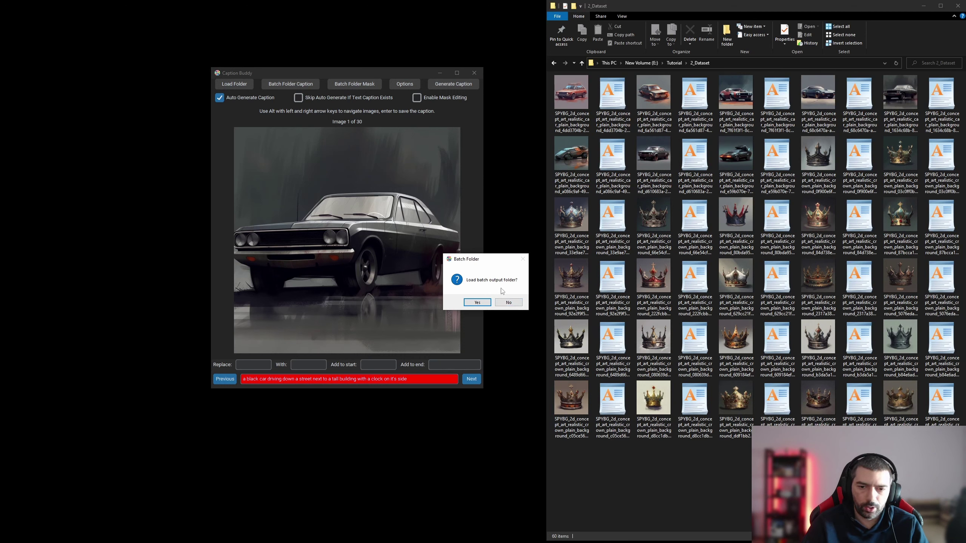
click(509, 302)
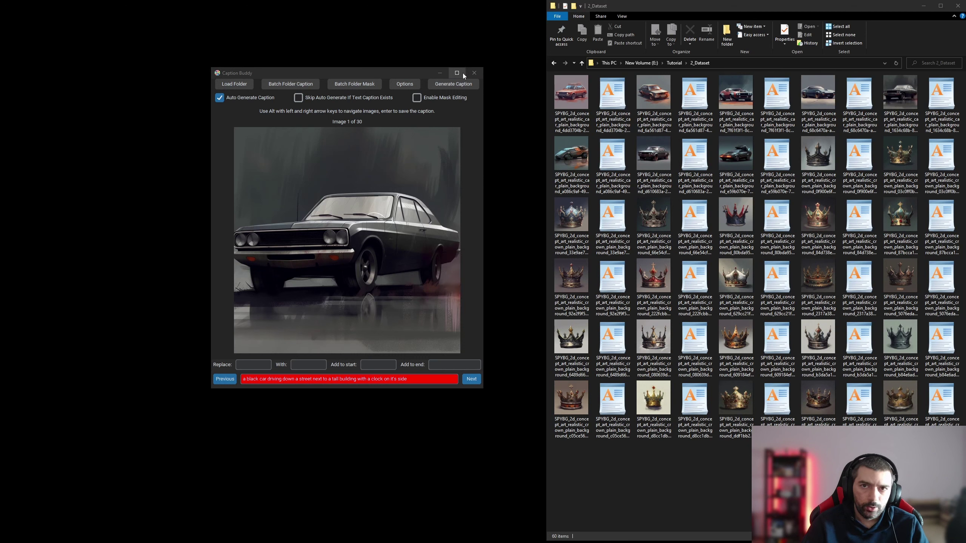
click(474, 72)
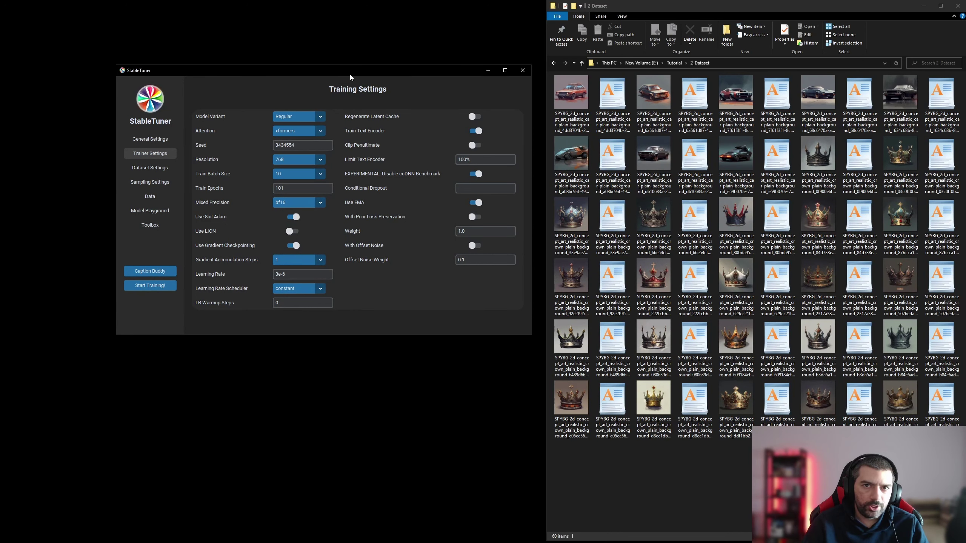
Review the training settings, including batch size, train epochs, the mixed precision options, learning rate and text encoder limit.
drag(353, 73, 345, 71)
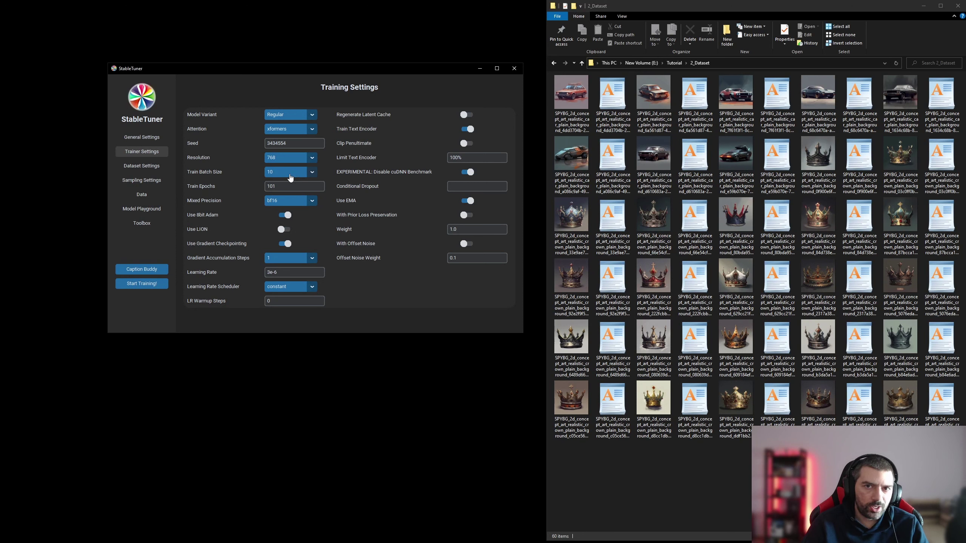
click(633, 196)
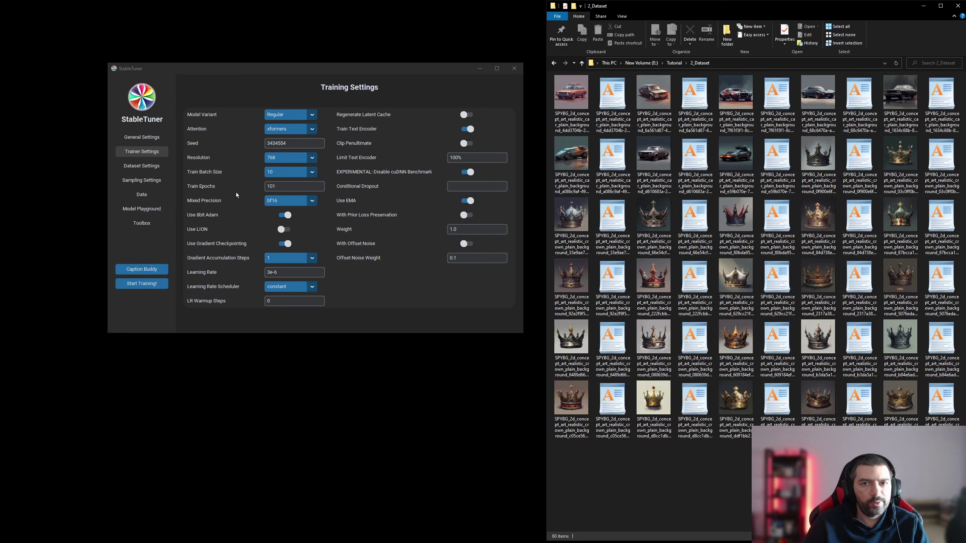
click(281, 186)
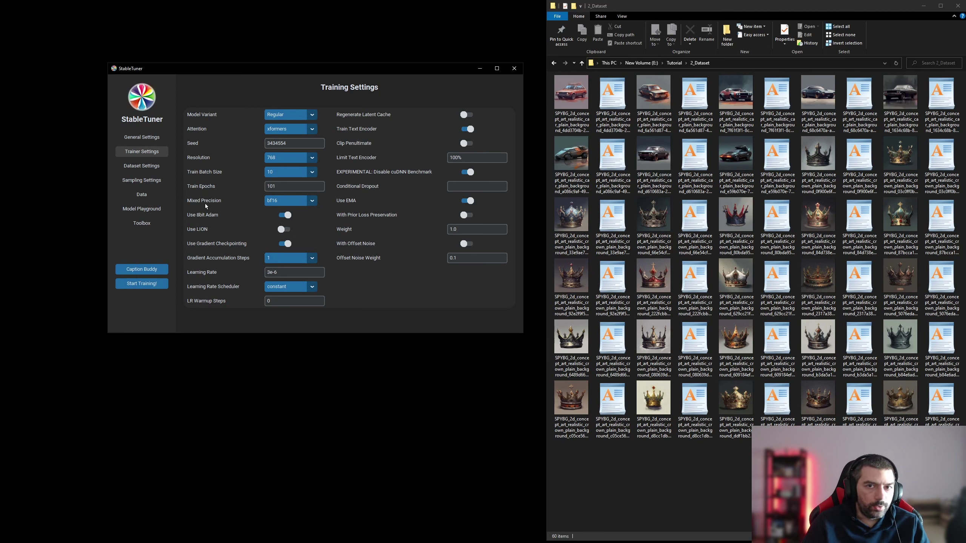
click(313, 201)
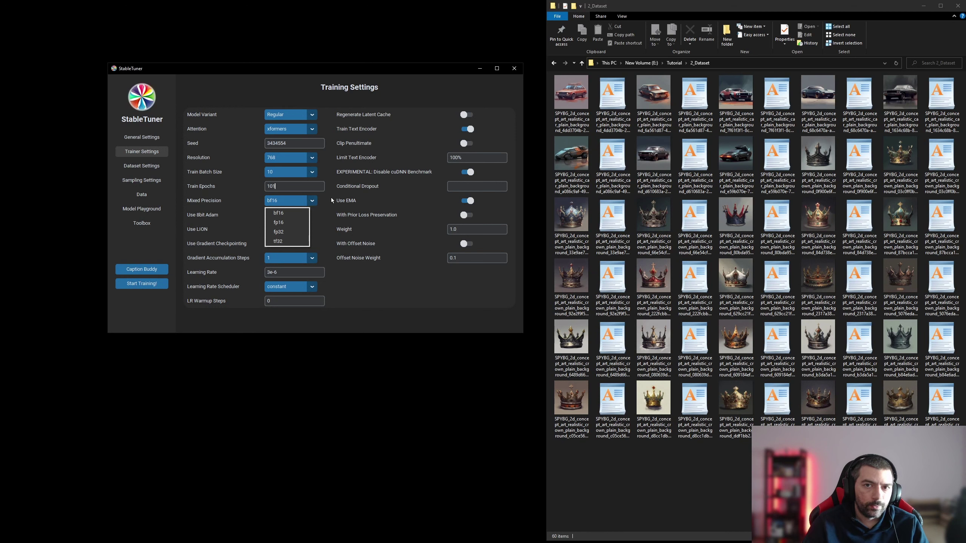
click(318, 204)
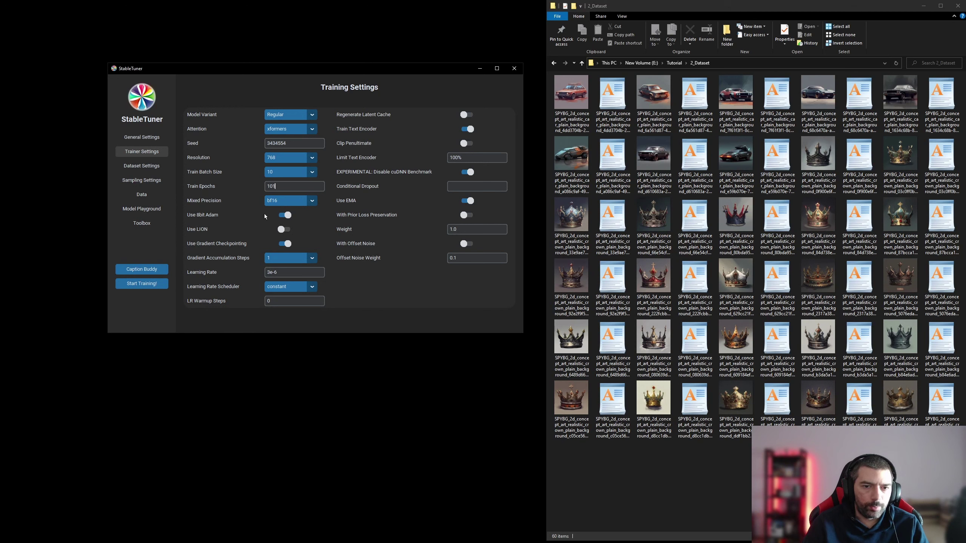
mouse_move(191, 232)
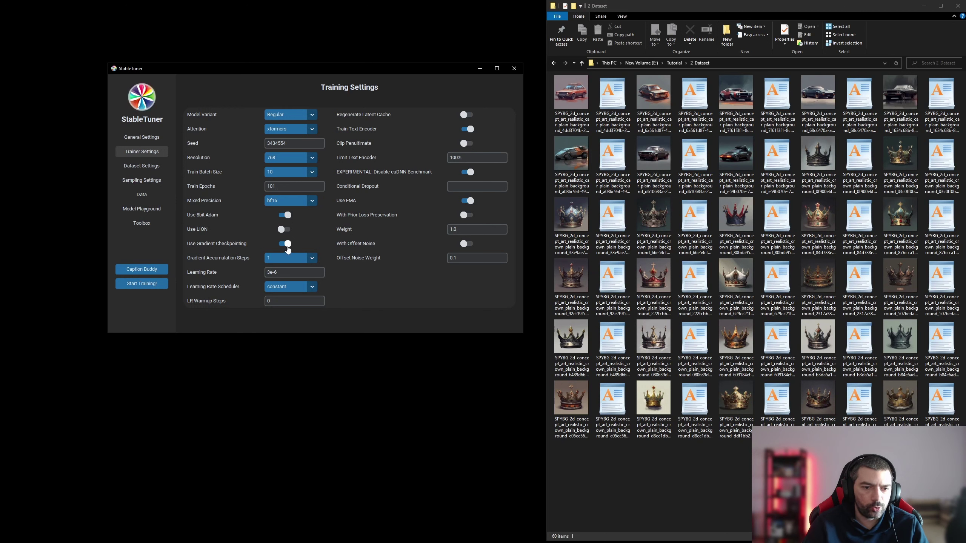
click(294, 273)
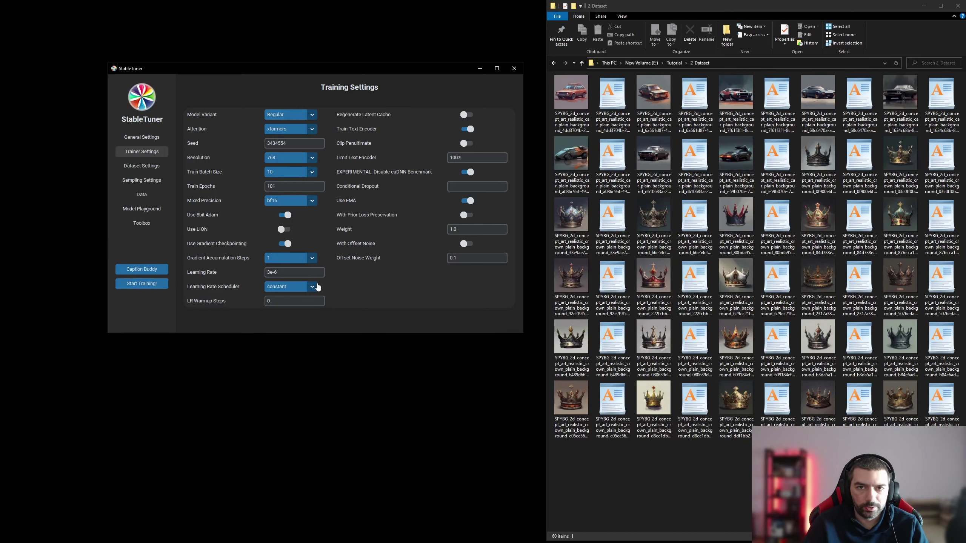
key(BackSpace)
text(8)
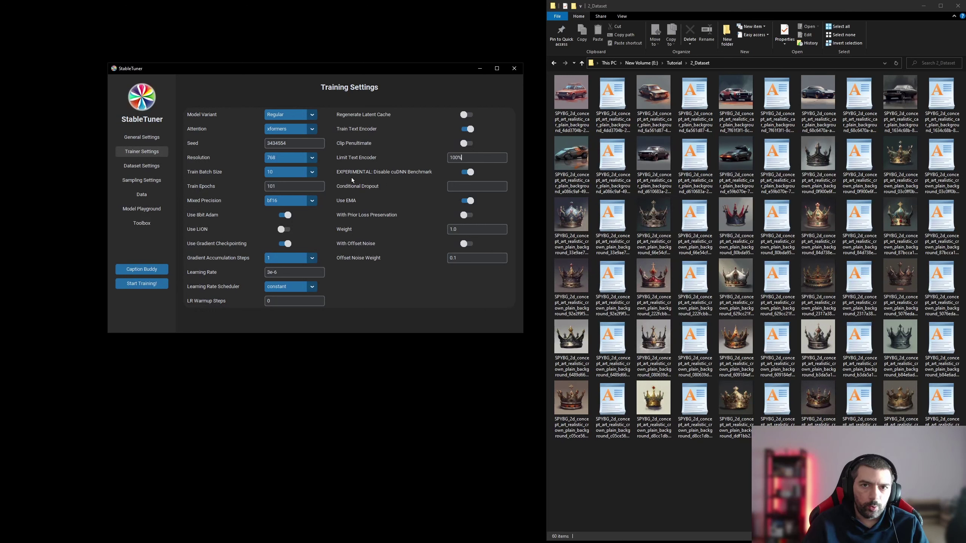
mouse_move(387, 179)
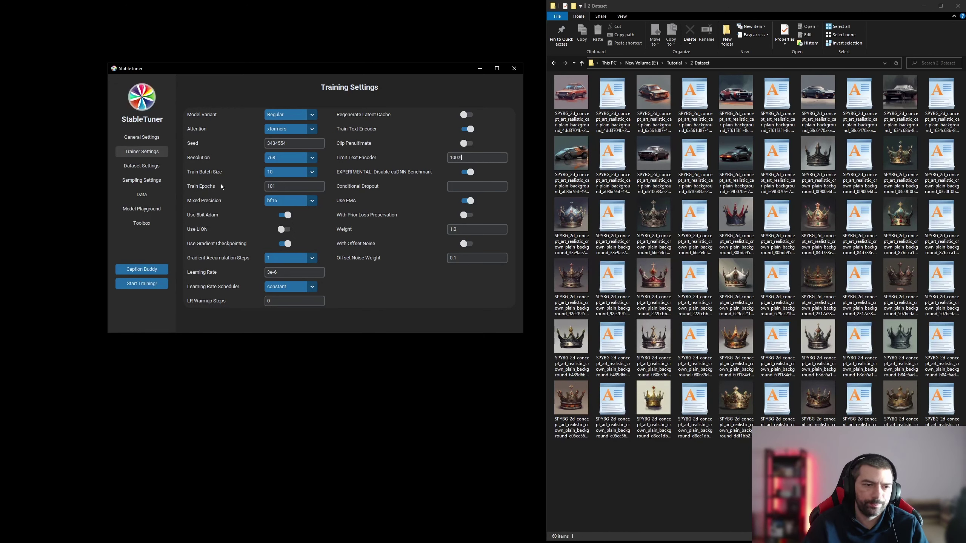
Turn on the use of image names as captions in the dataset settings.
click(151, 171)
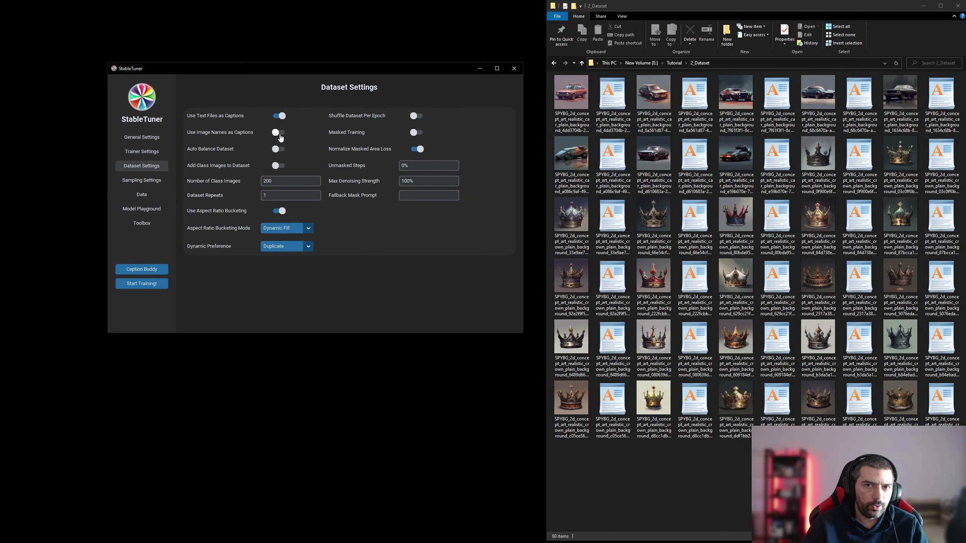
click(280, 133)
click(280, 133)
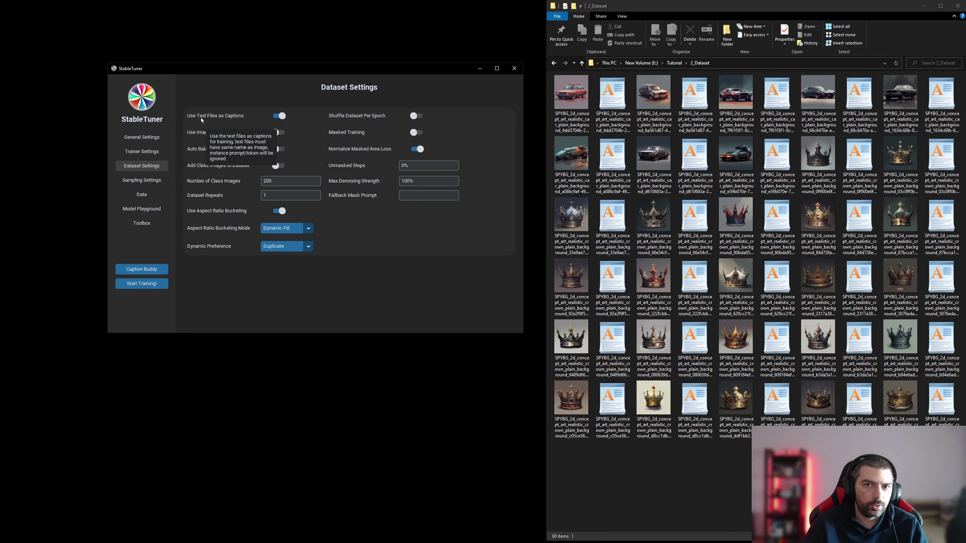
click(279, 132)
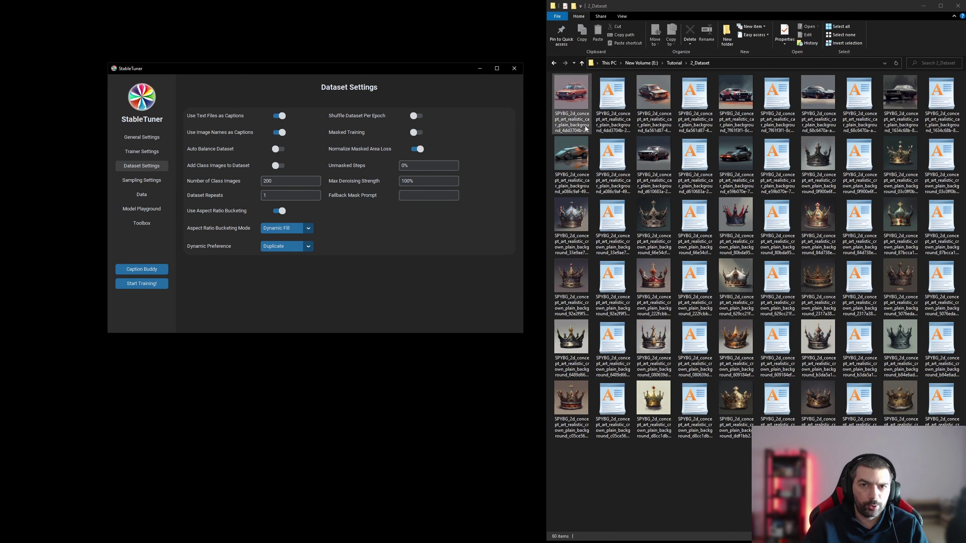
Turn off the use of image names as captions, and review the step and epoch intervals in the sampling settings.
click(279, 132)
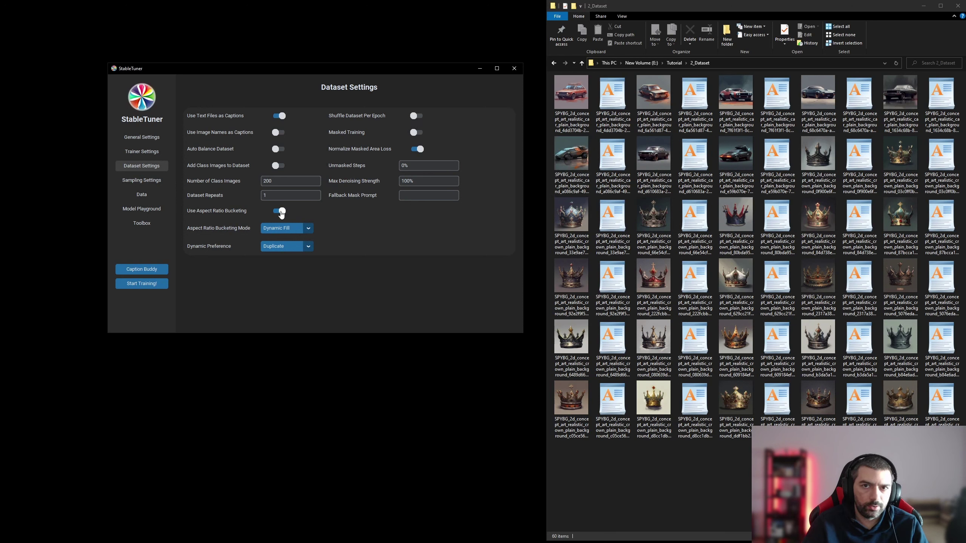
click(148, 181)
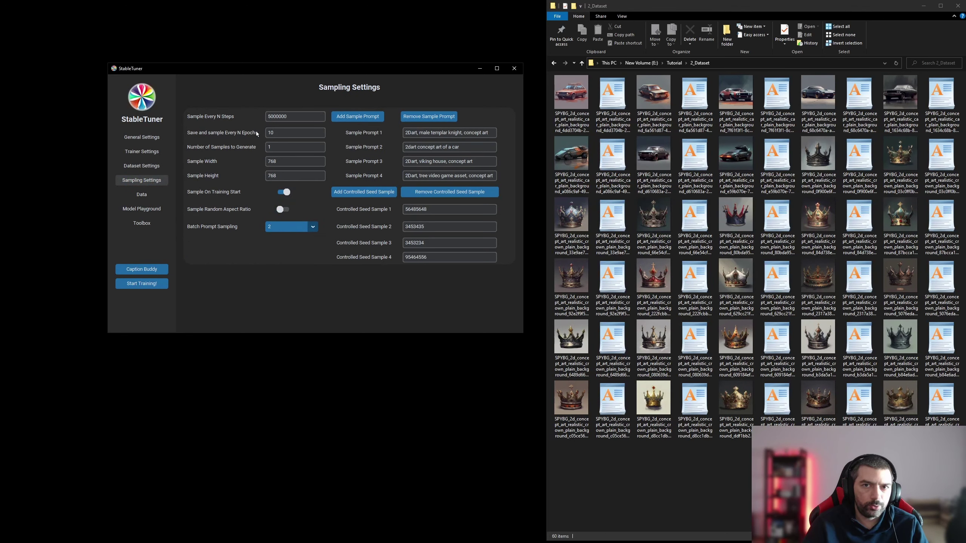
key(BackSpace)
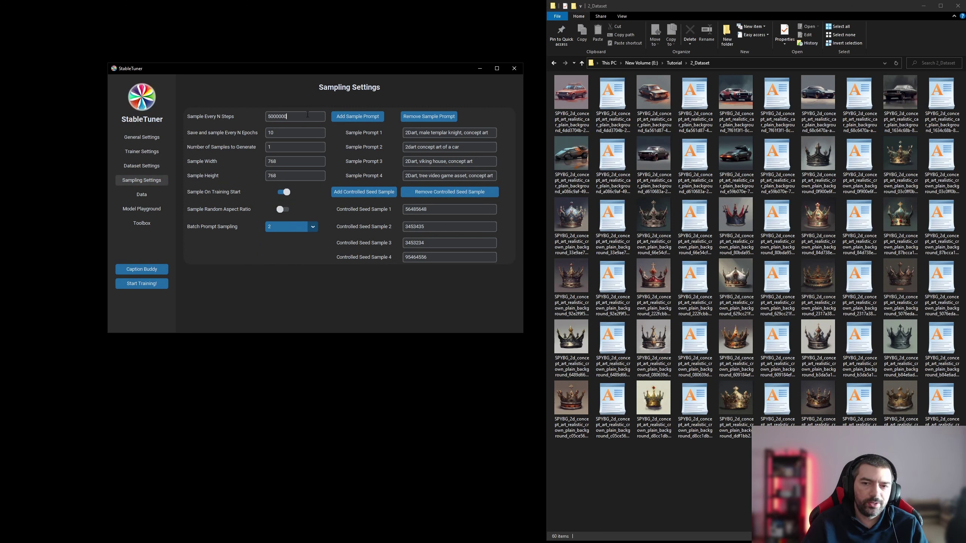
drag(303, 113, 244, 113)
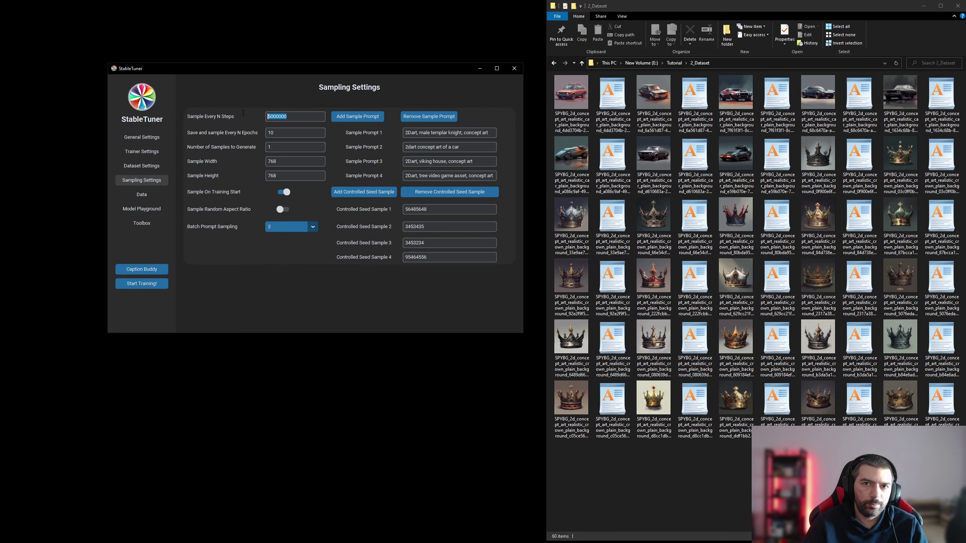
click(220, 119)
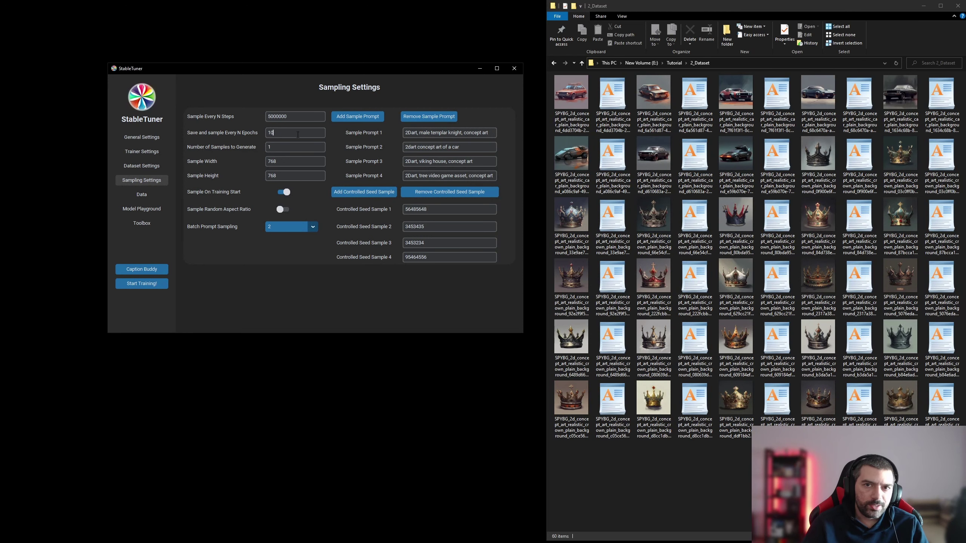
drag(301, 130, 255, 137)
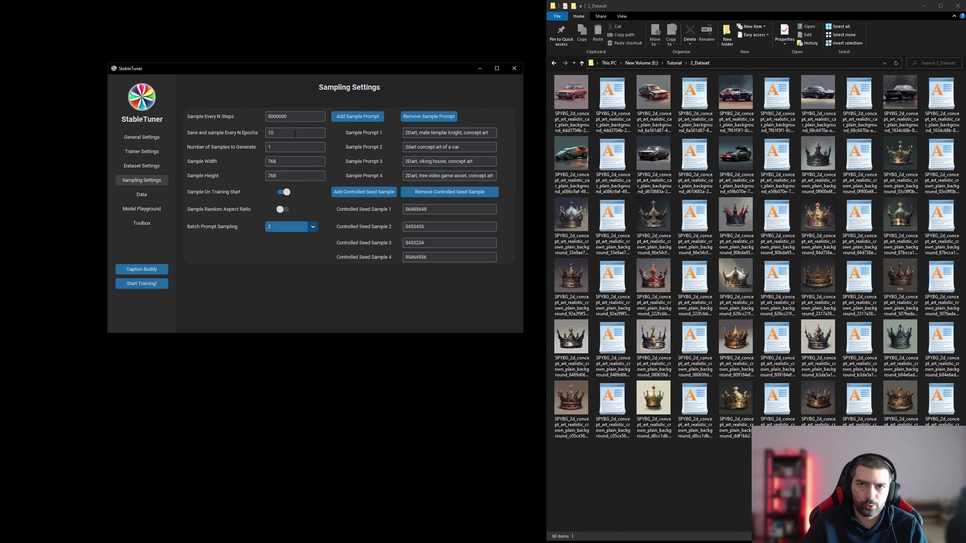
Browse to the Tutorial folder's 3_Trained_Model_Raw_Data folder and inspect the saved epochs and the contents of epoch_10.
click(674, 62)
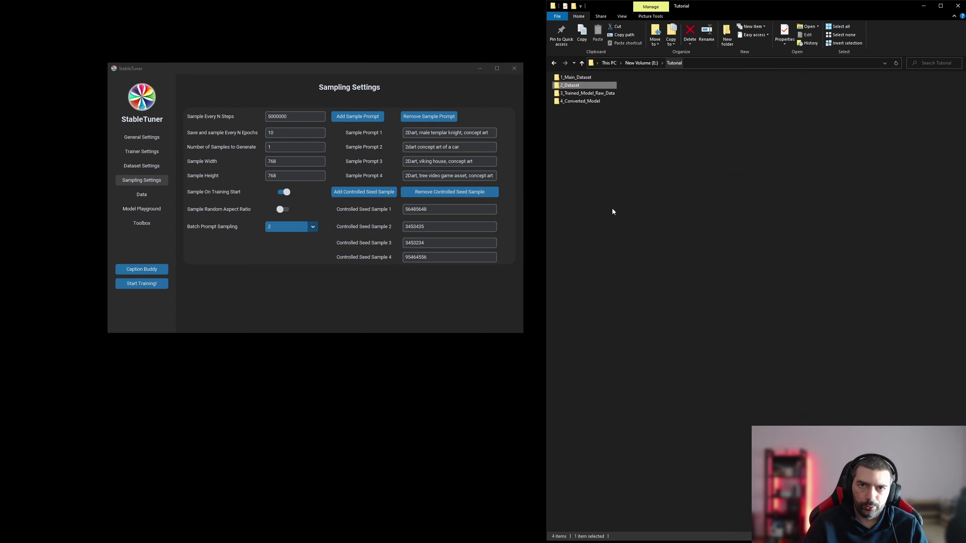
double_click(586, 93)
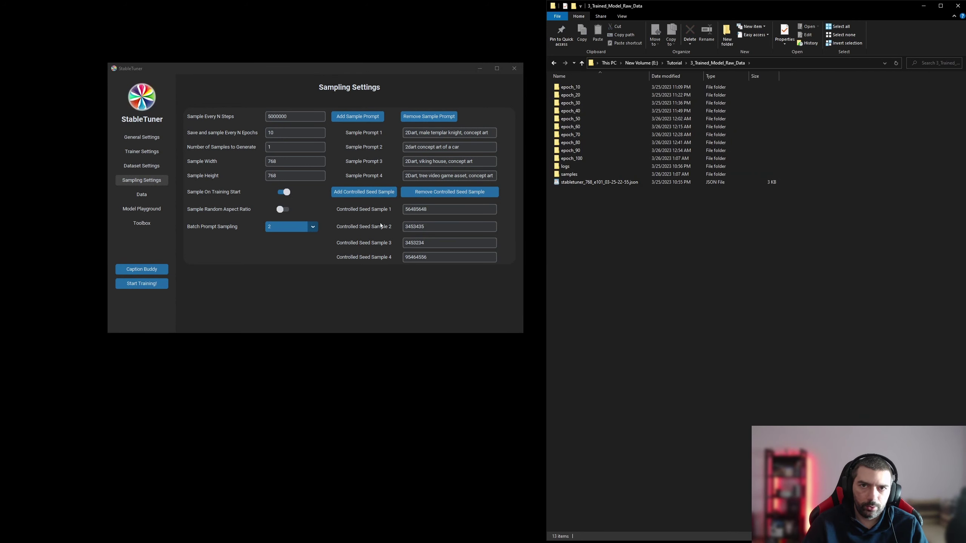
click(287, 132)
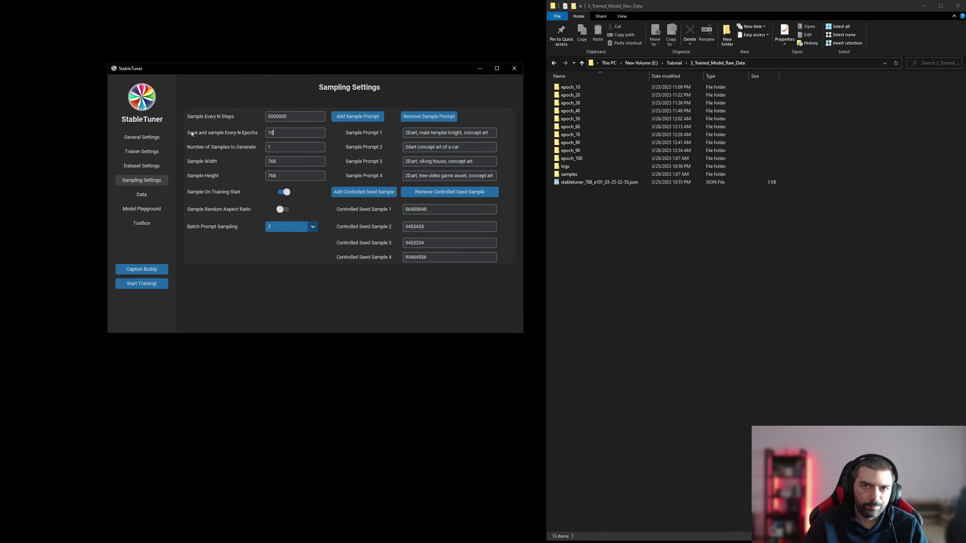
mouse_move(217, 138)
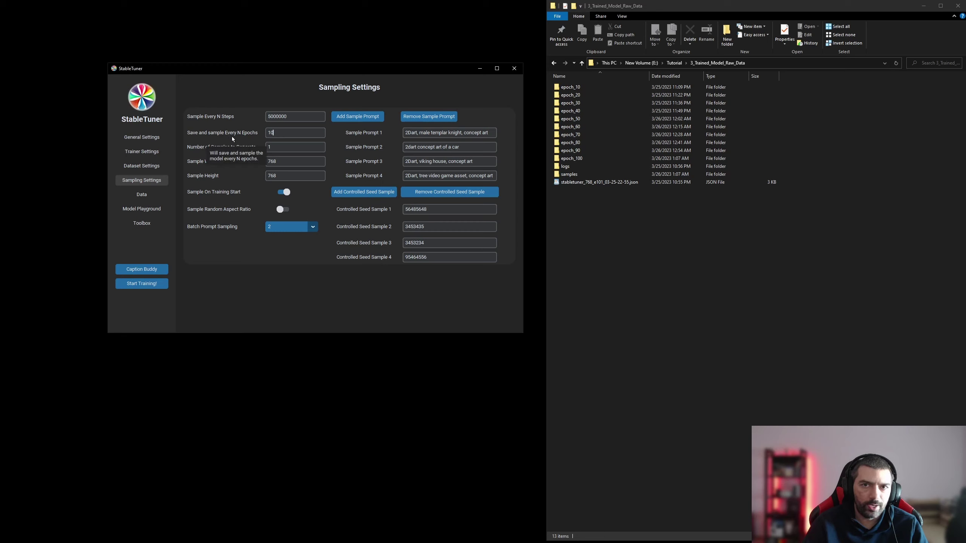
click(648, 250)
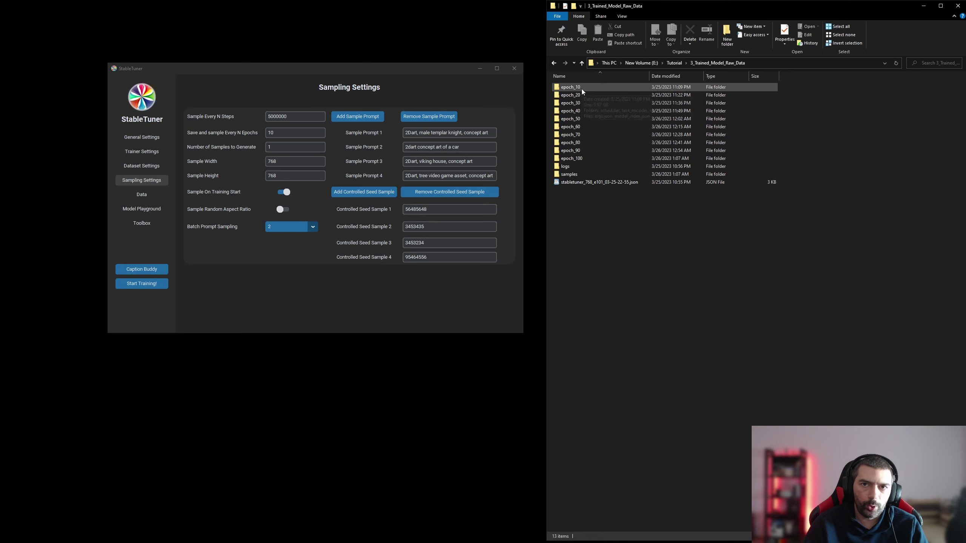
double_click(582, 90)
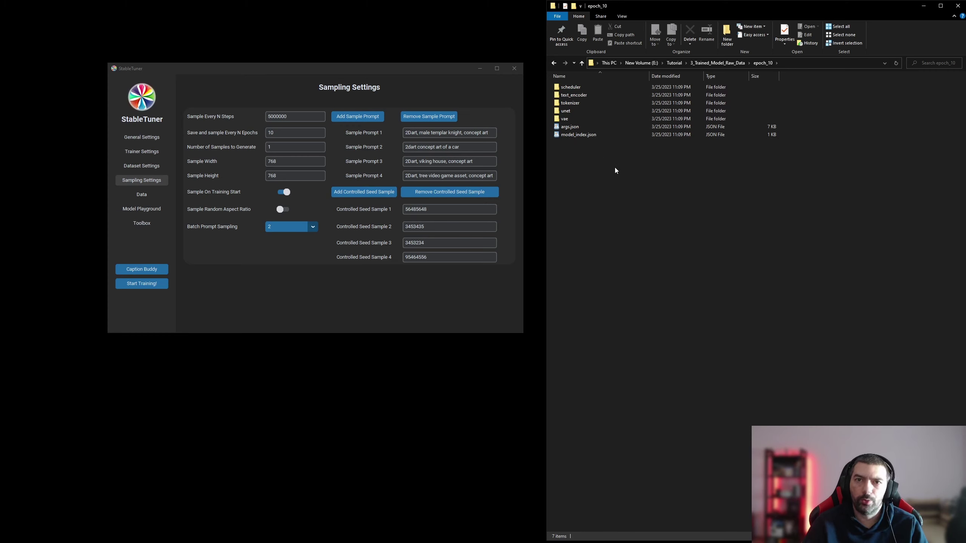
click(552, 62)
Try a save-and-sample interval of 1 epoch, and return it to 10.
click(291, 133)
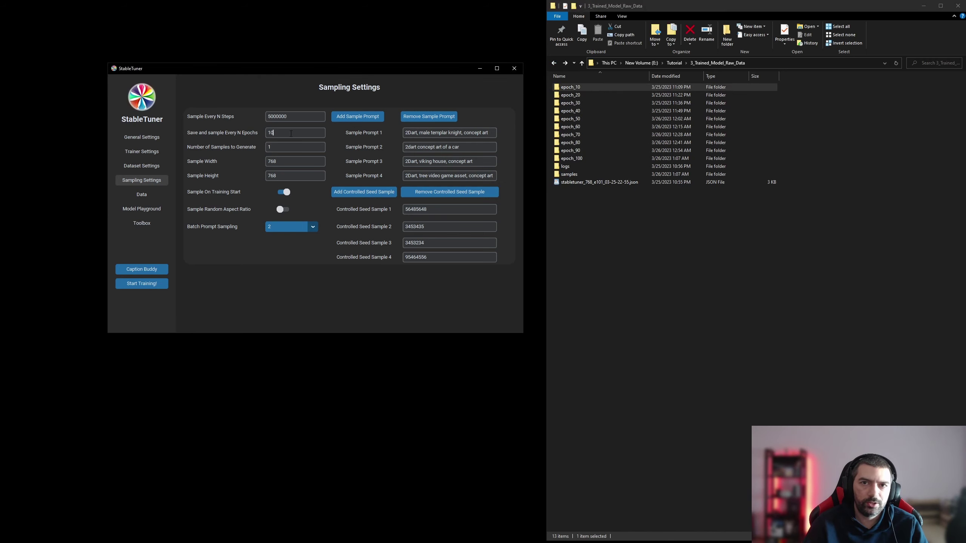
key(BackSpace)
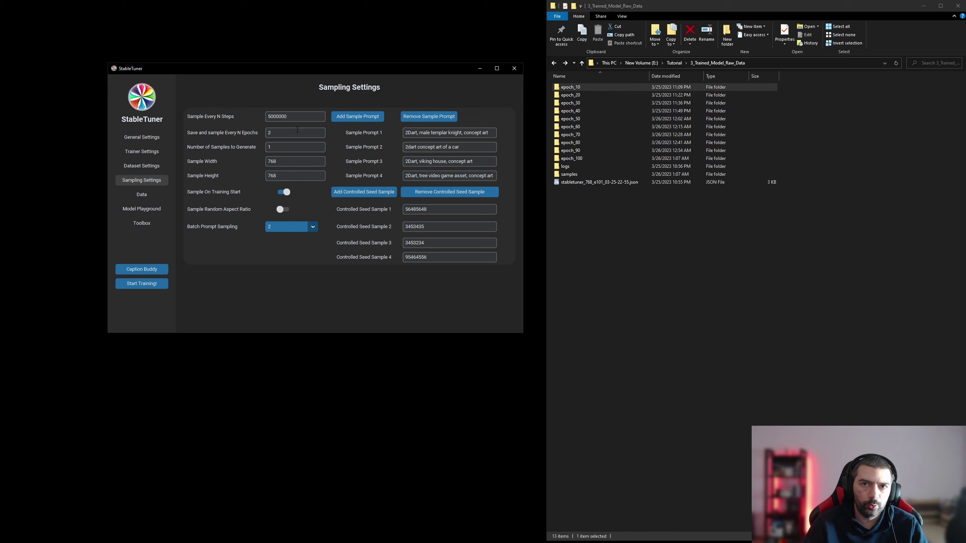
text(1)
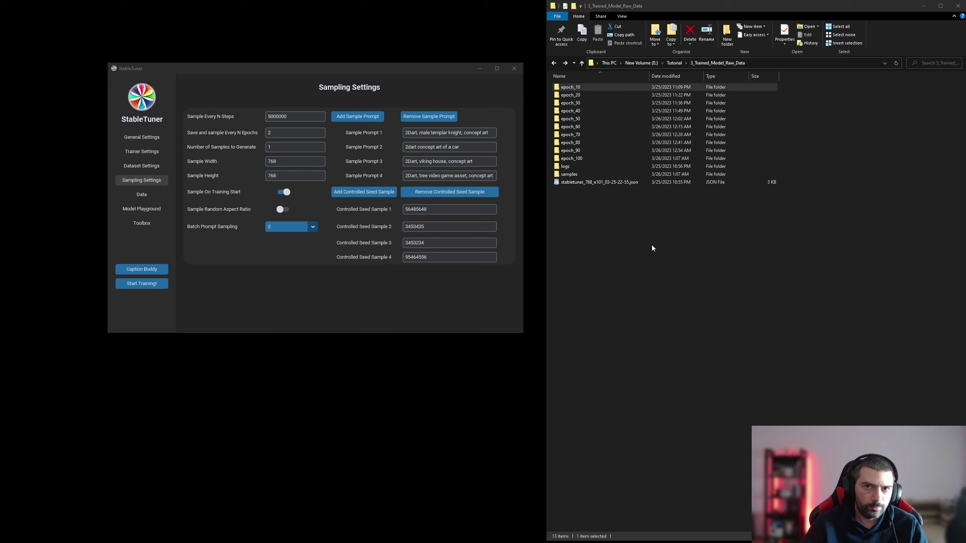
click(651, 246)
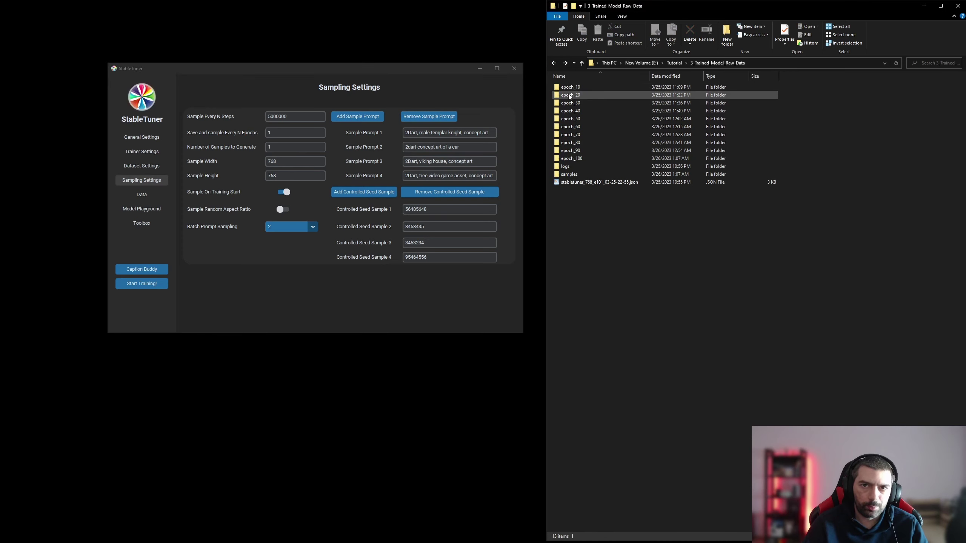
mouse_move(569, 96)
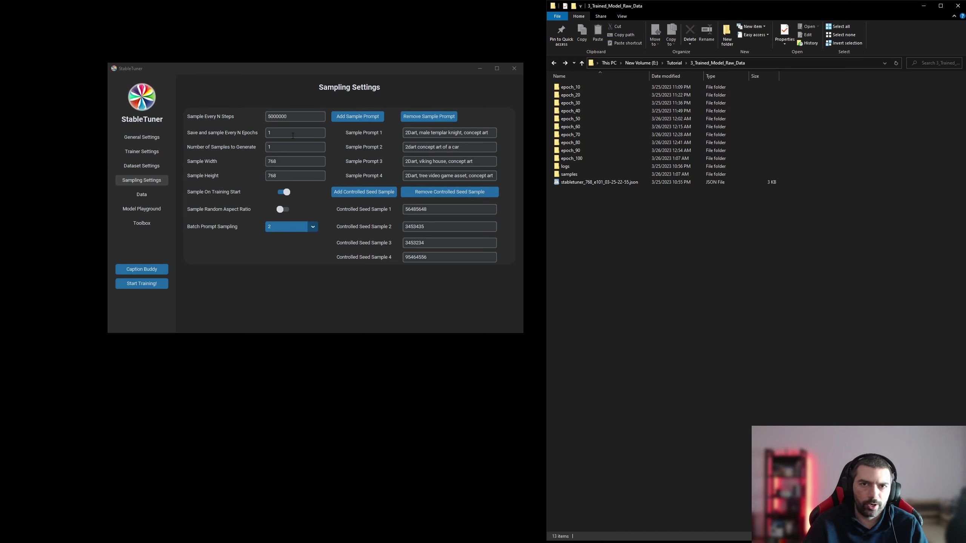
click(187, 148)
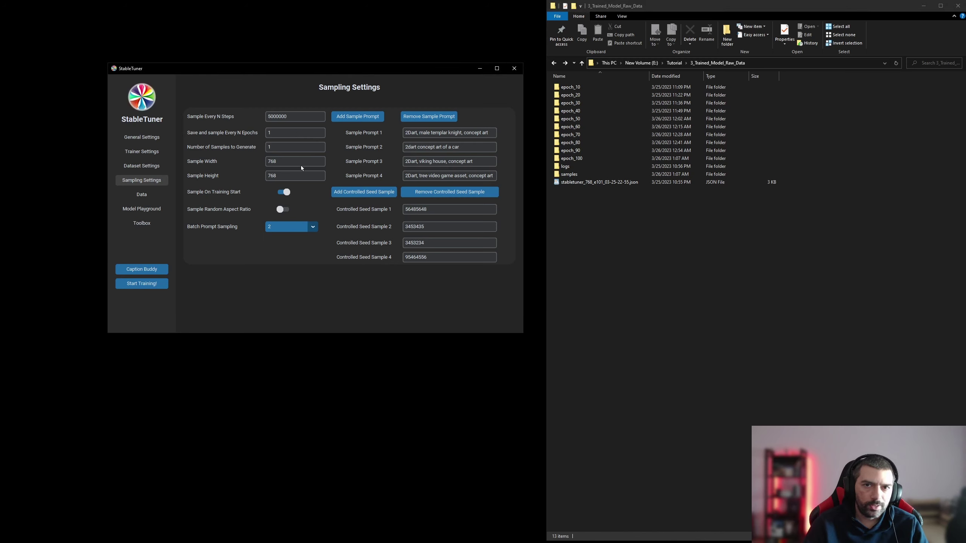
text(0)
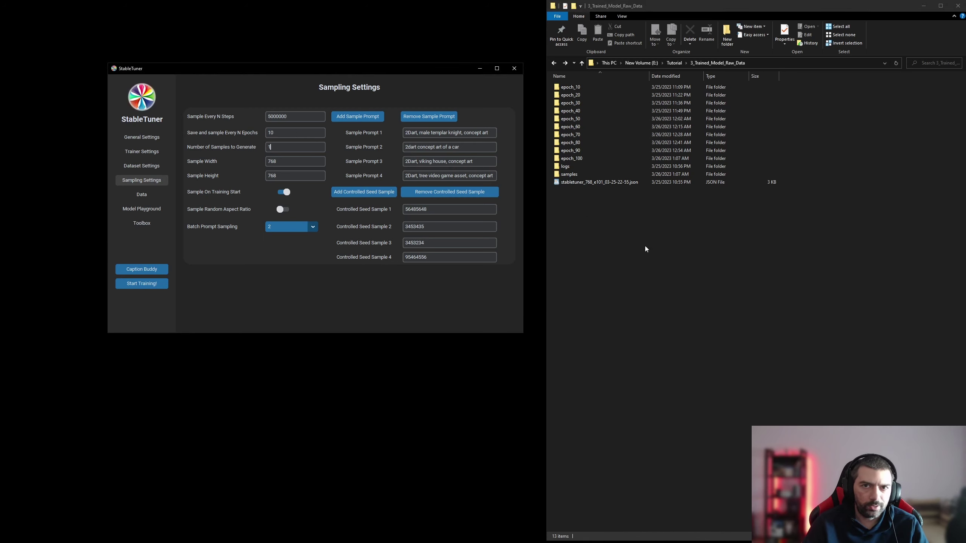
click(645, 249)
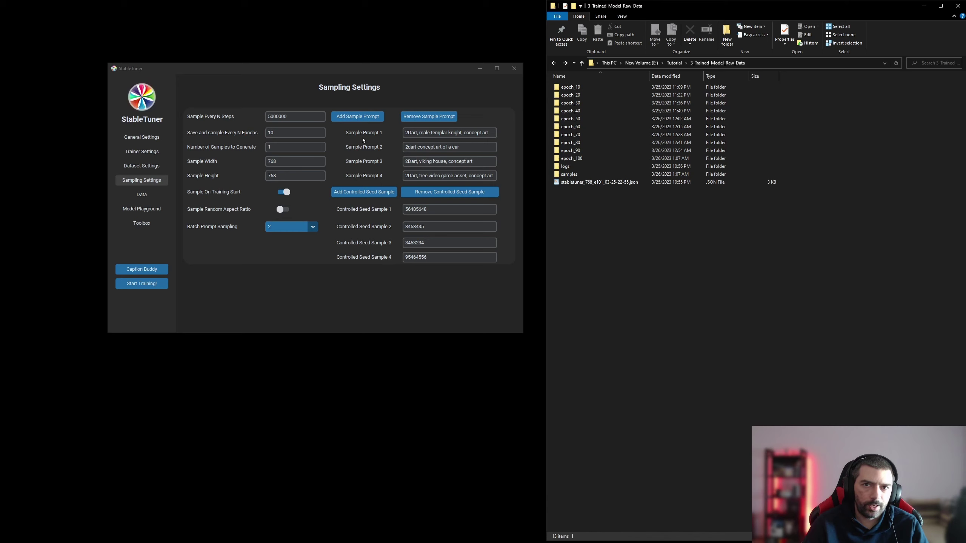
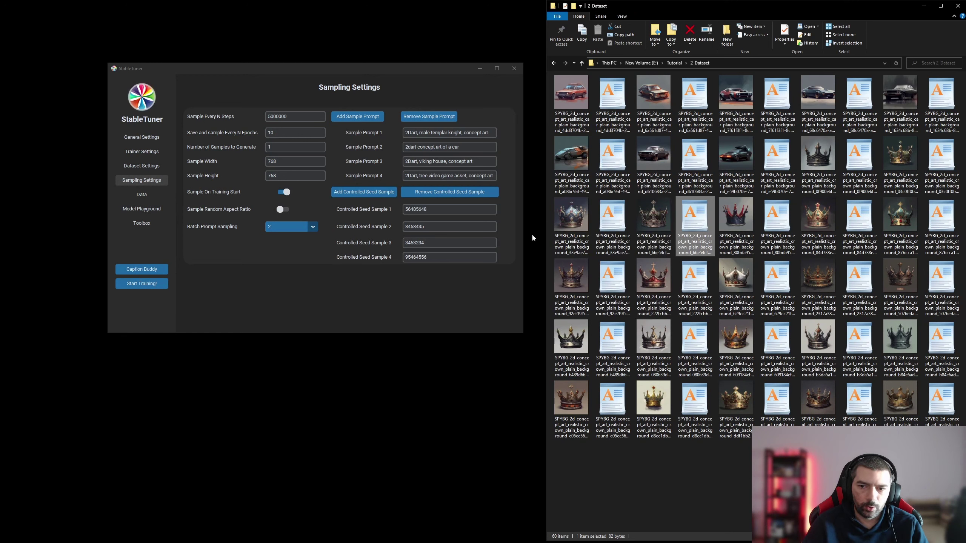
ctrl+click(778, 212)
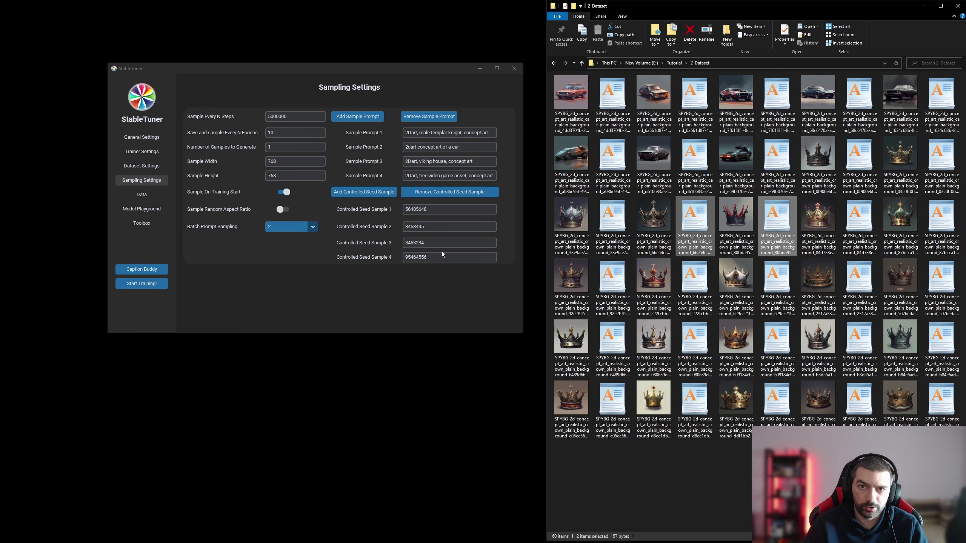
click(401, 298)
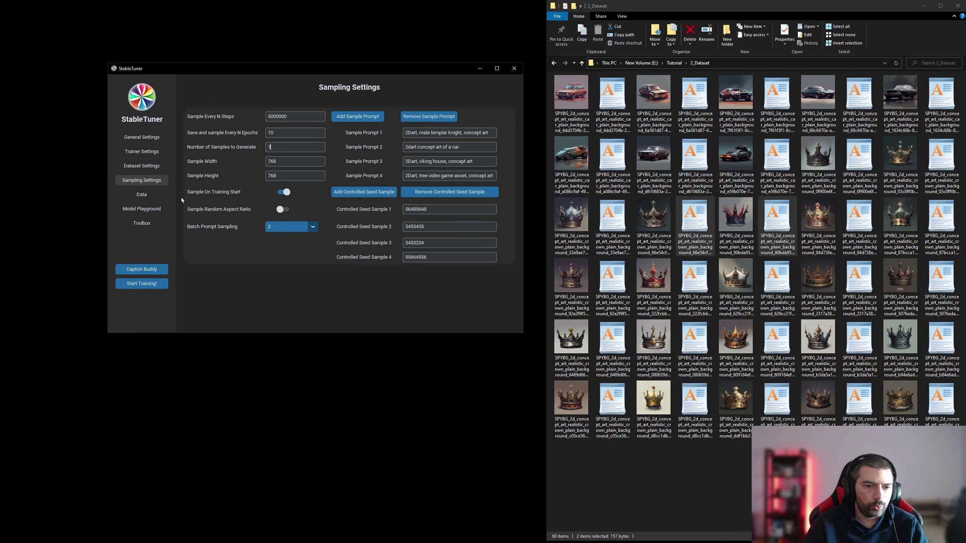
Copy the 2_Dataset folder's path and add a new concept in StableTuner's data settings.
click(146, 201)
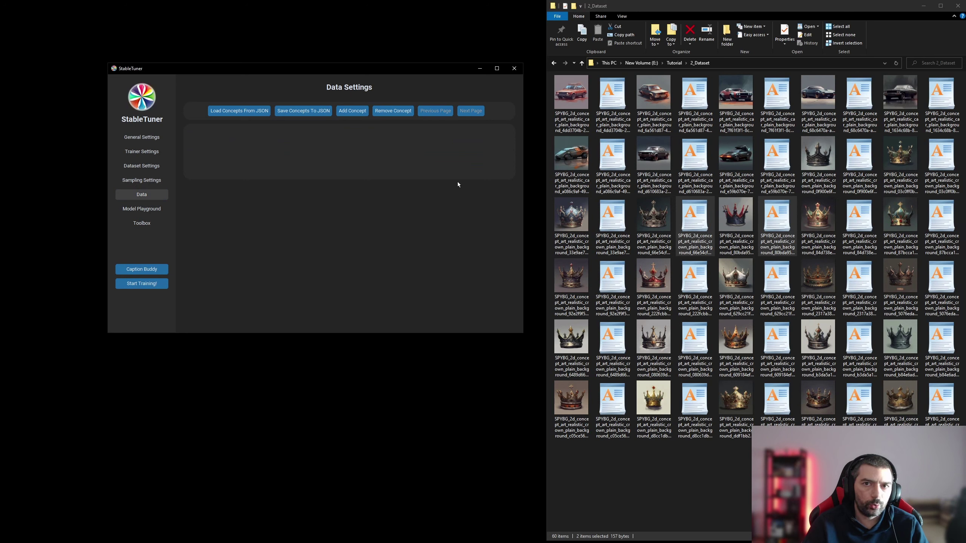
click(729, 62)
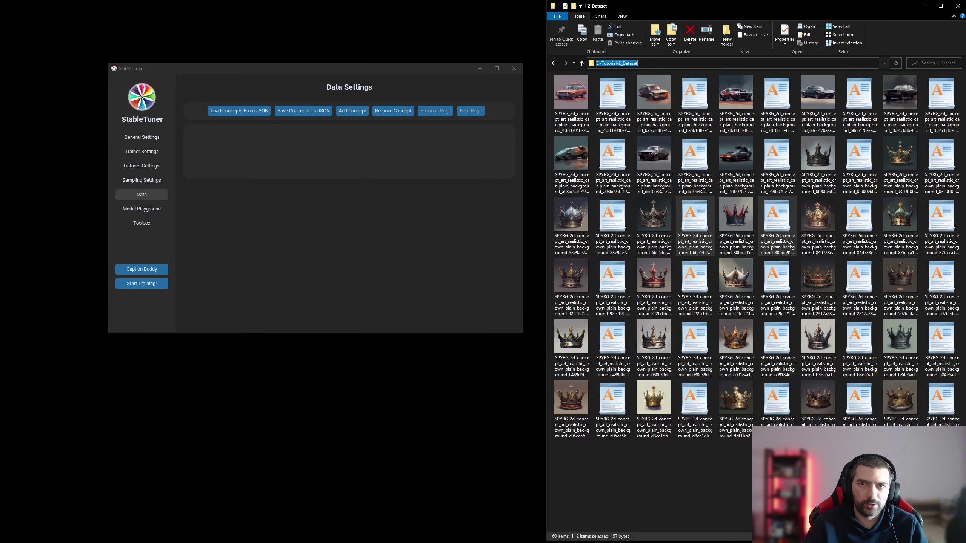
right_click(649, 63)
click(676, 90)
click(404, 142)
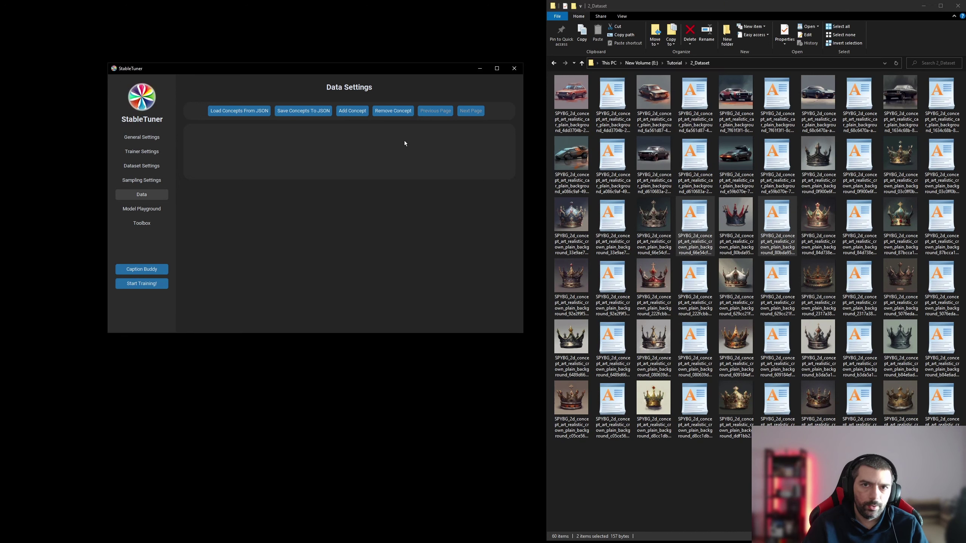
click(353, 116)
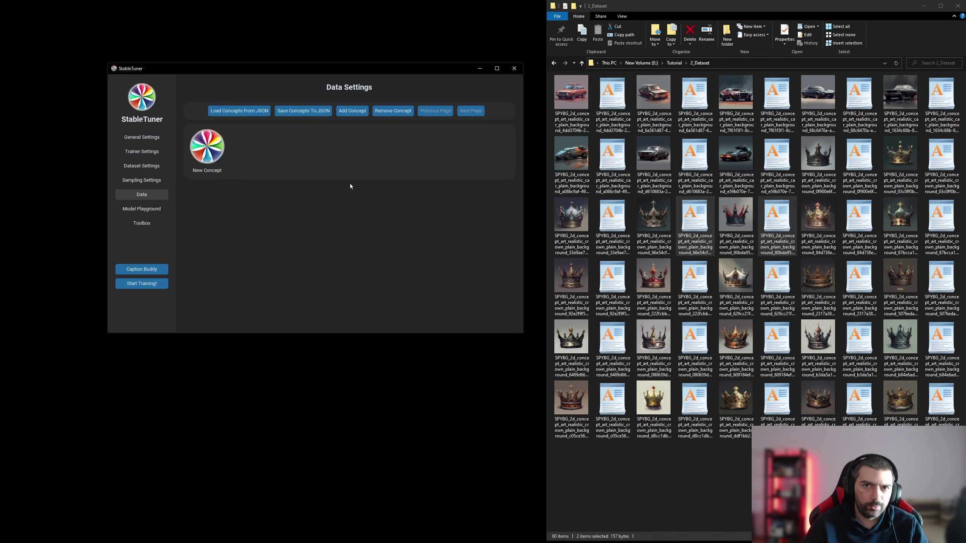
Name the new concept MainDataset, set its data path to E:/Tutorial/2_Dataset, and save it.
click(213, 152)
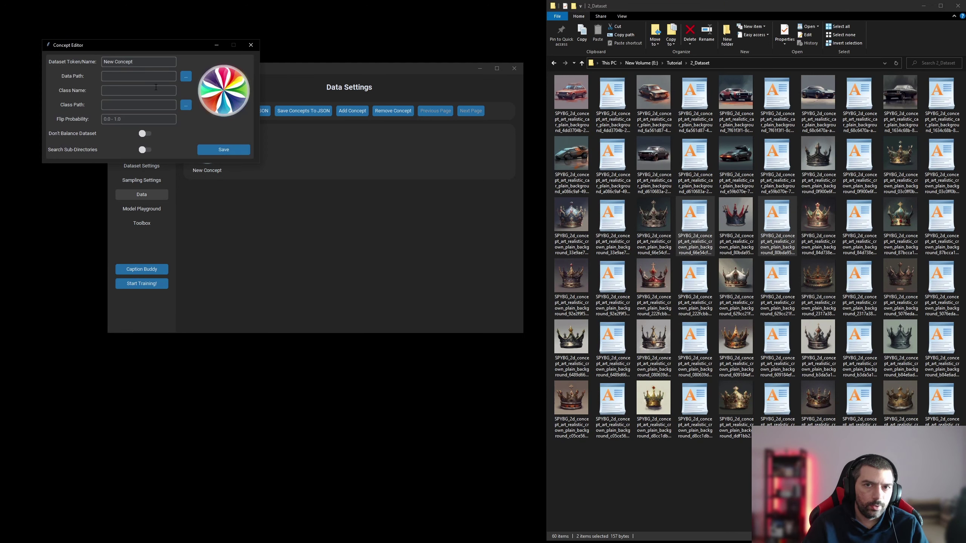
triple_click(156, 62)
text(MainDataset)
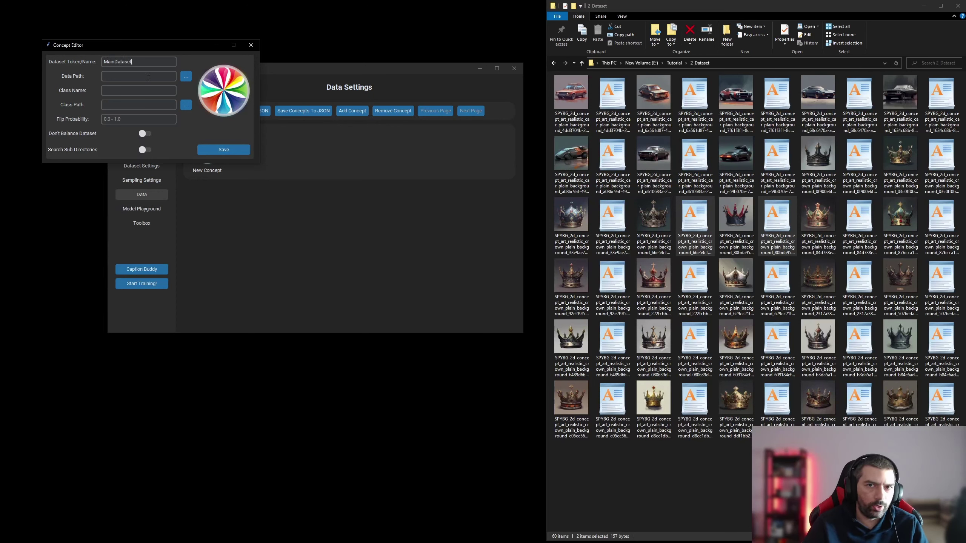
click(185, 77)
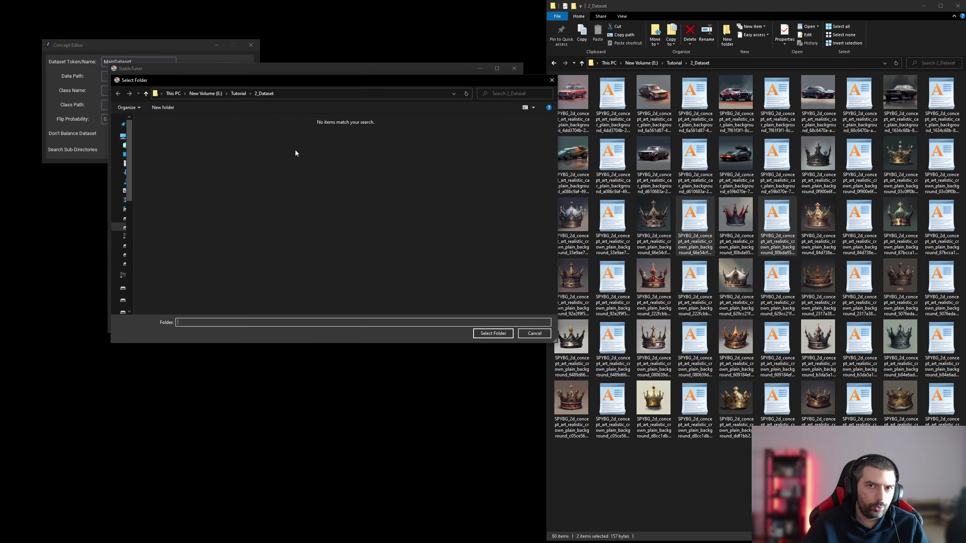
click(492, 333)
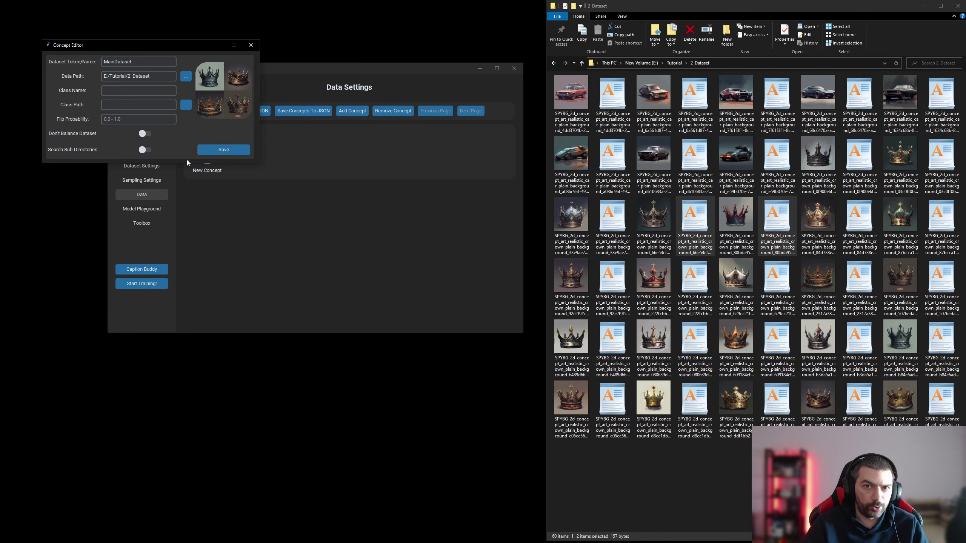
click(227, 152)
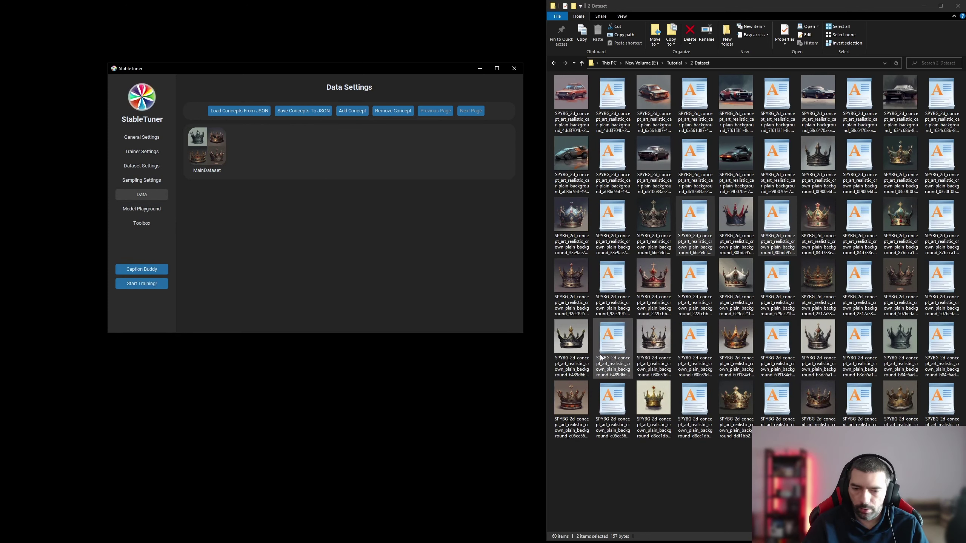
Check the Telegram update options in the general settings, and switch to Telegram to view the Stabletuner bot's training samples.
click(408, 395)
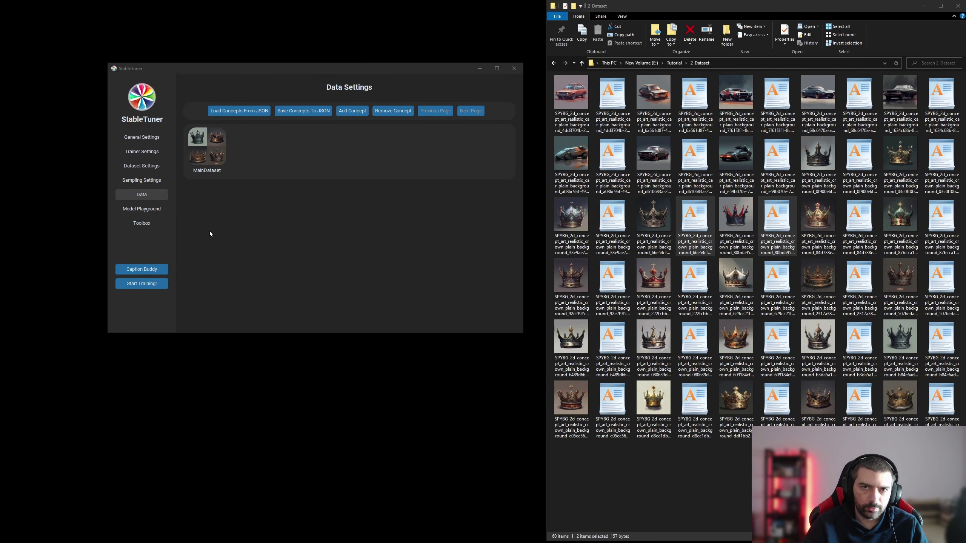
click(146, 137)
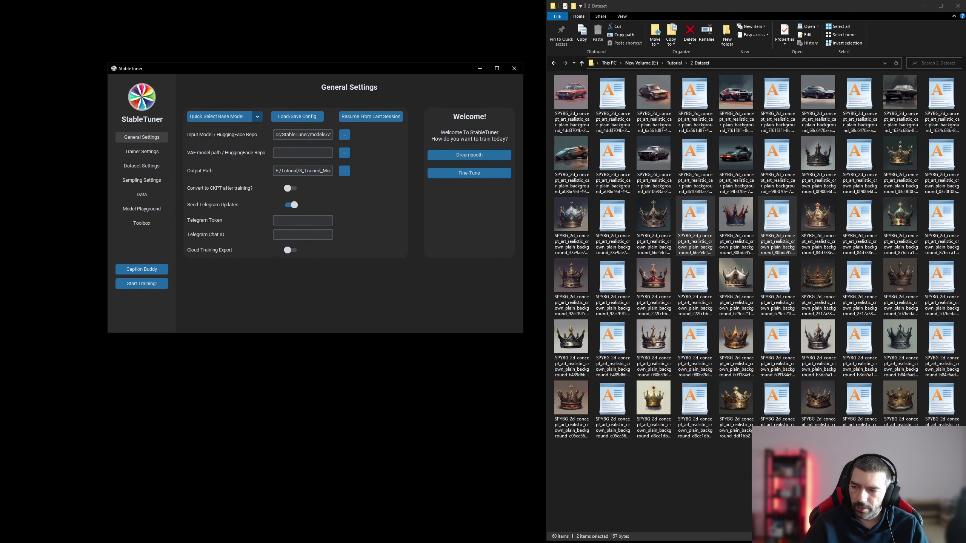
key(alt+Tab)
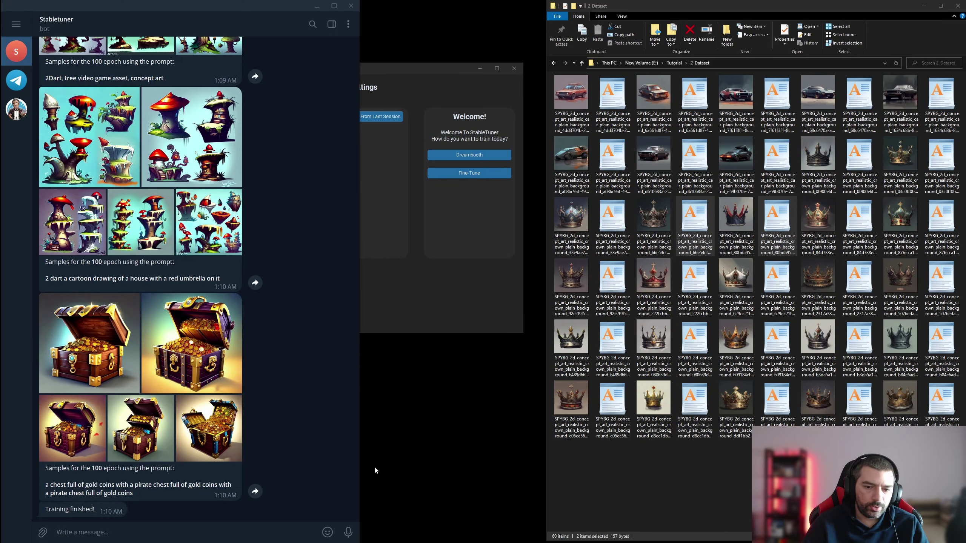
Review the Stabletuner bot's messages from the training start settings through the first samples generated before training.
scroll(335, 190, up, 10)
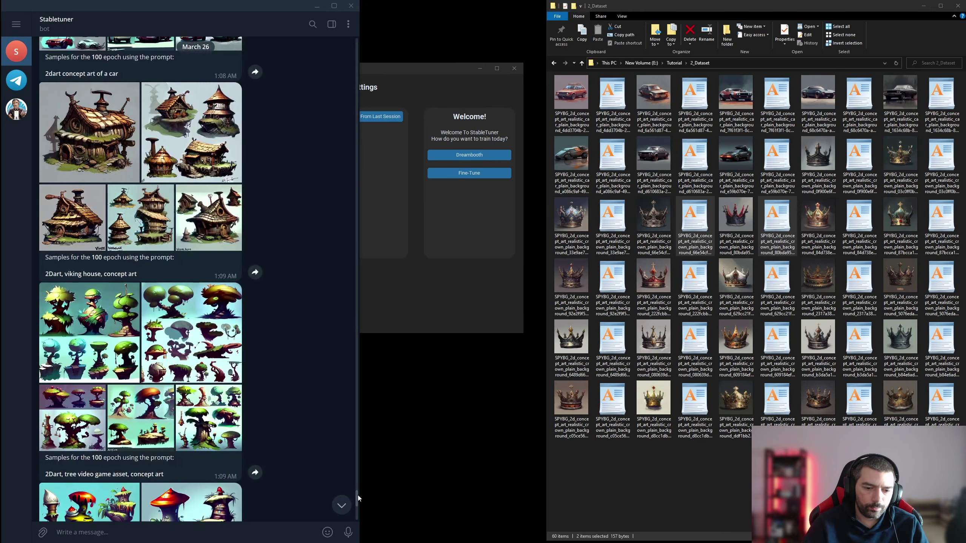
drag(358, 495, 360, 28)
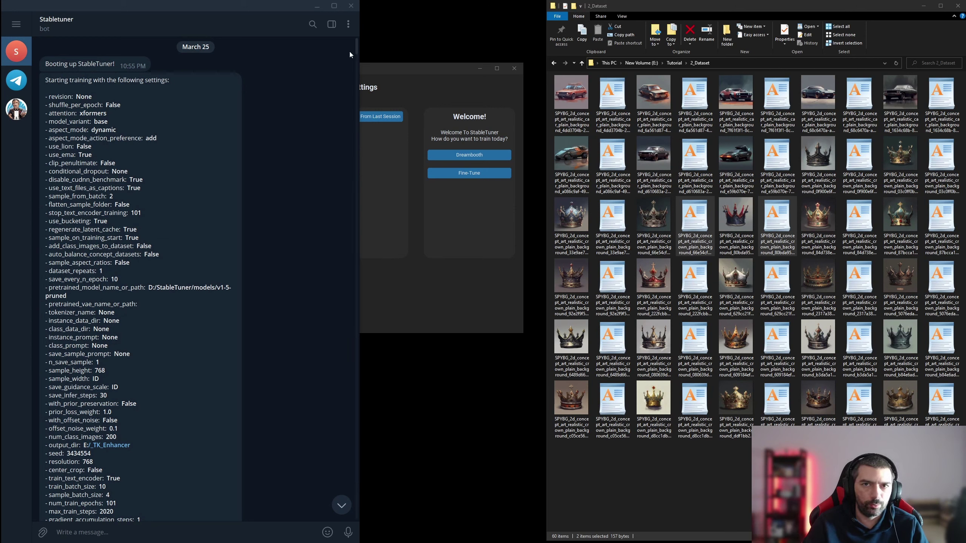
drag(355, 49, 354, 58)
scroll(150, 212, up, 3)
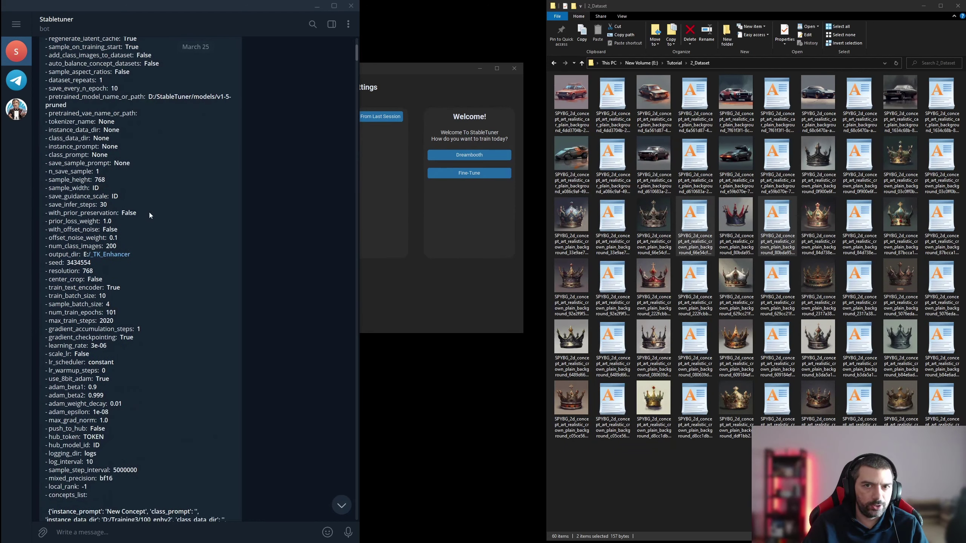
scroll(93, 154, up, 5)
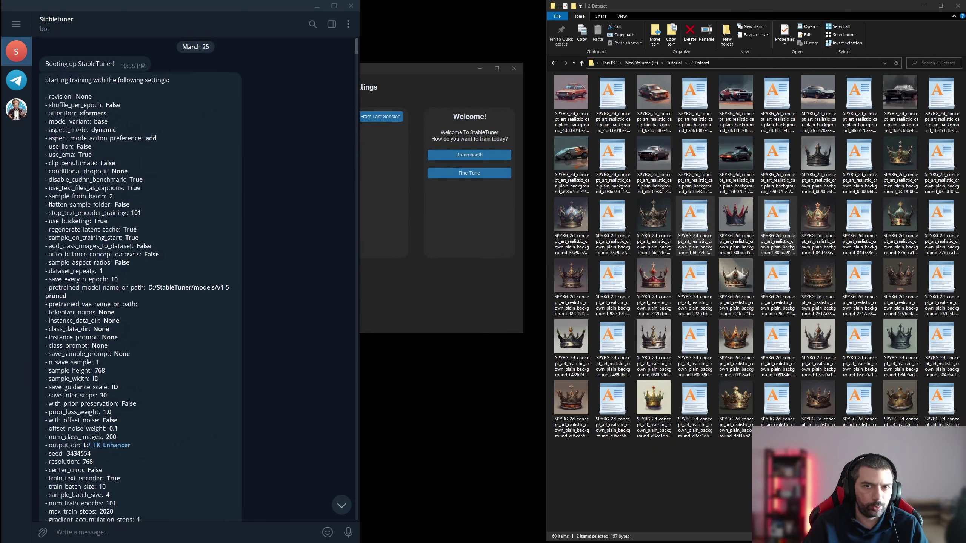
scroll(173, 267, down, 9)
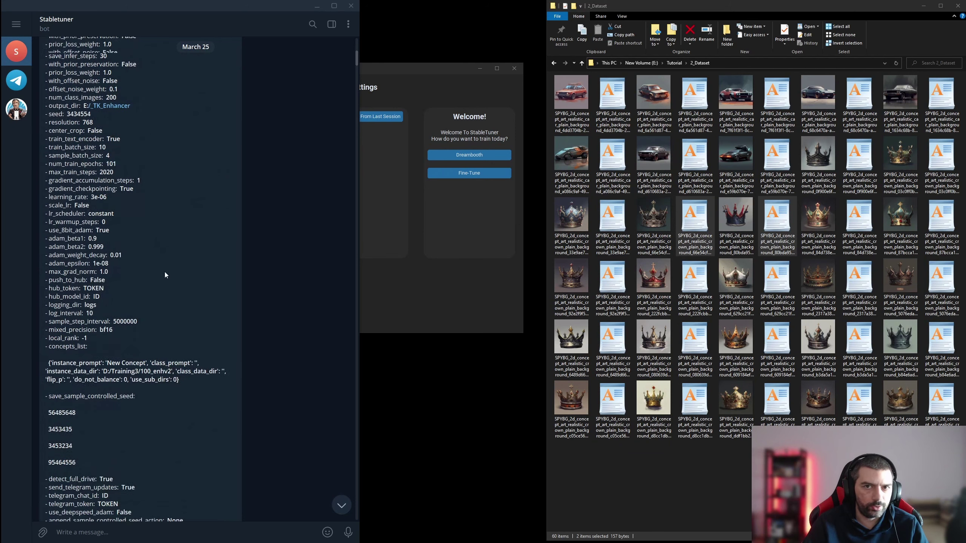
scroll(165, 271, down, 15)
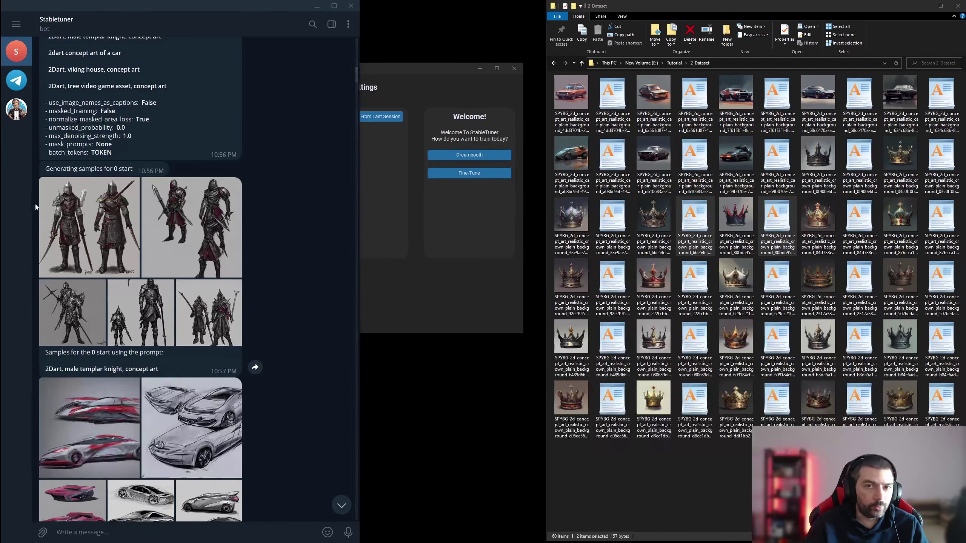
scroll(282, 235, down, 2)
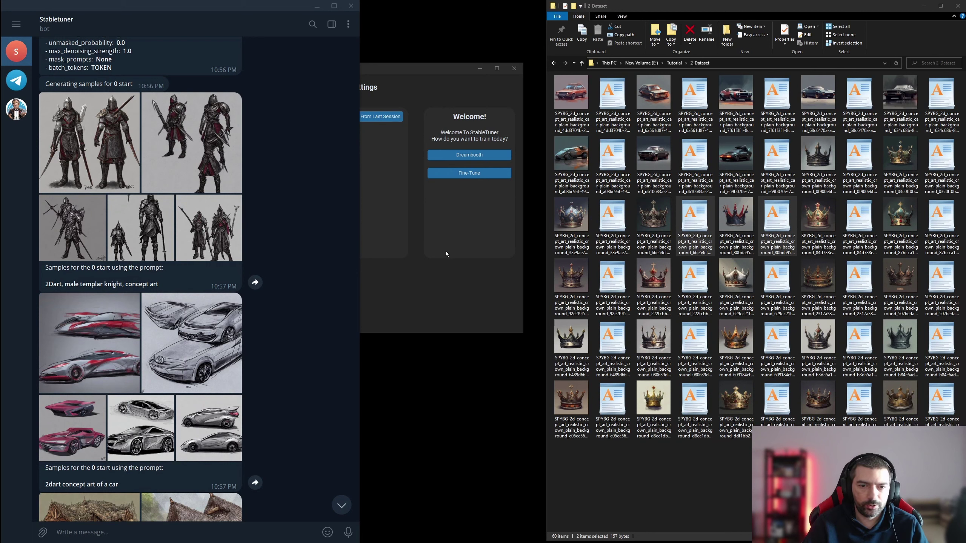
Switch to StableTuner to check the sample prompts in the sampling settings, and minimize its window.
click(472, 254)
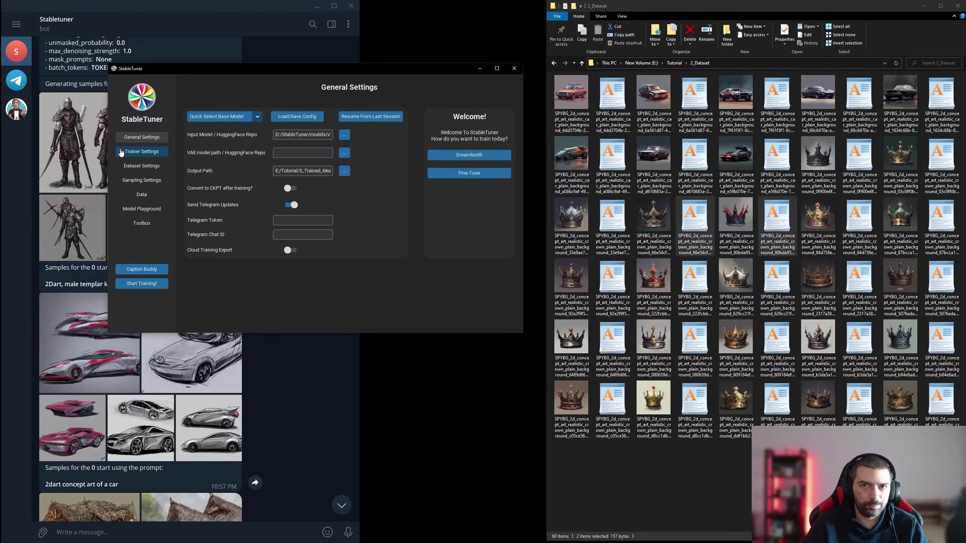
click(141, 180)
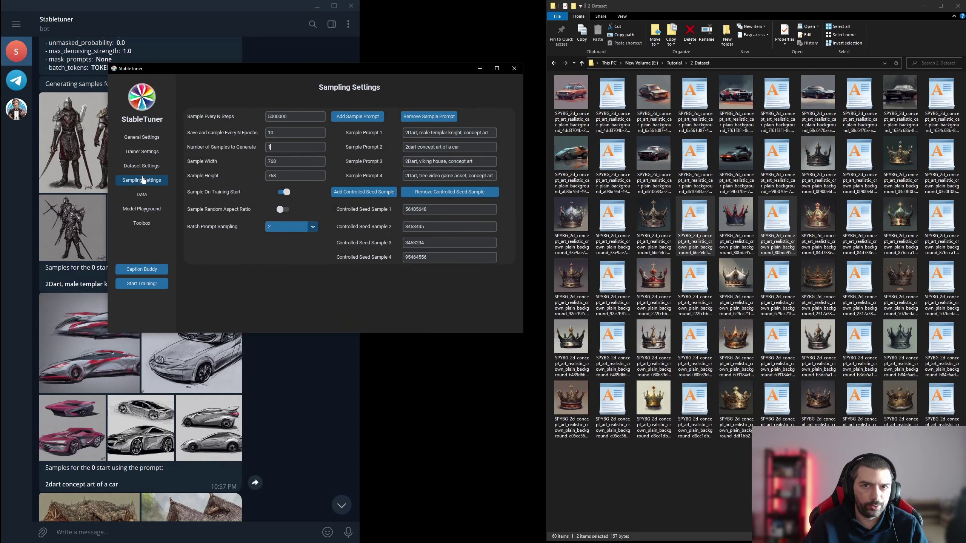
click(480, 69)
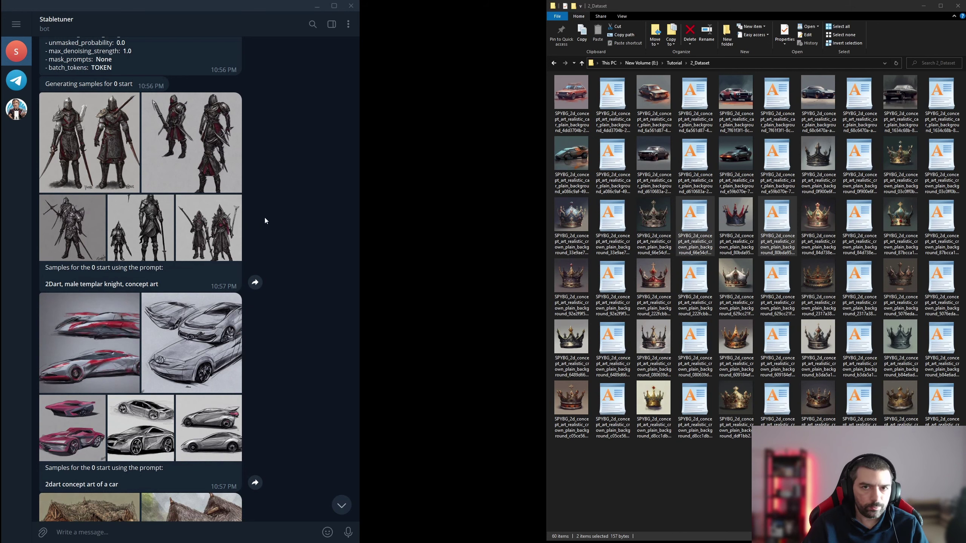
Compare the bot's samples in Telegram from the training start through epochs 10 and 20 to epoch 100.
scroll(265, 221, down, 1)
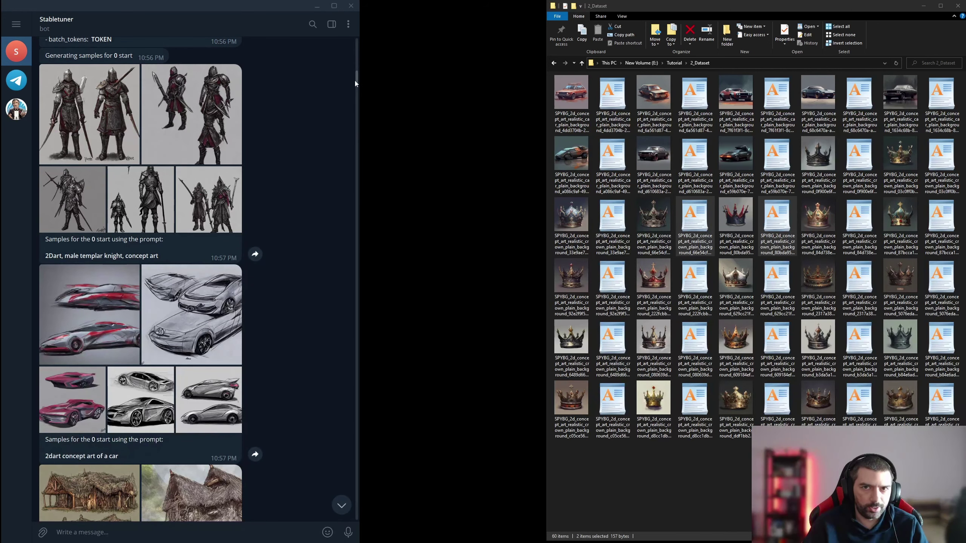
drag(357, 79, 356, 97)
scroll(180, 260, down, 3)
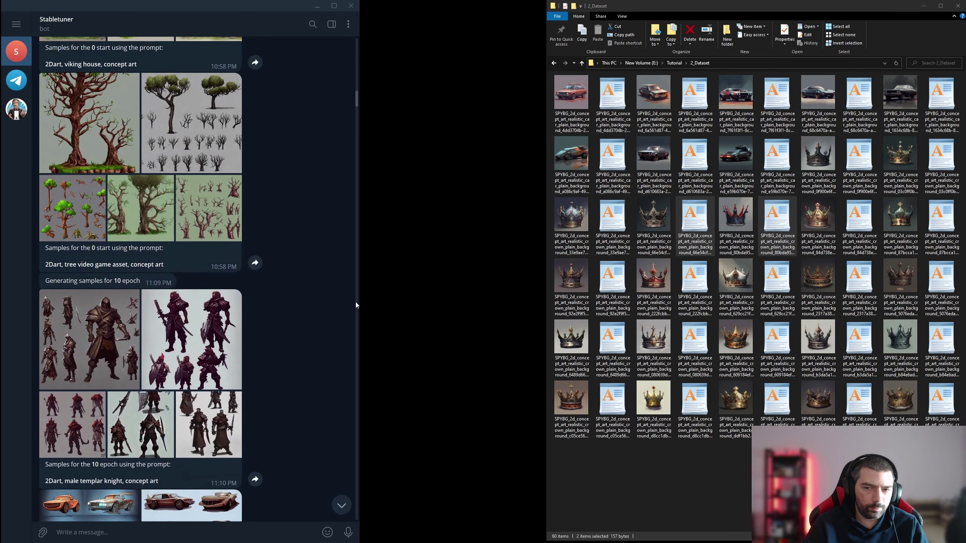
scroll(299, 308, down, 5)
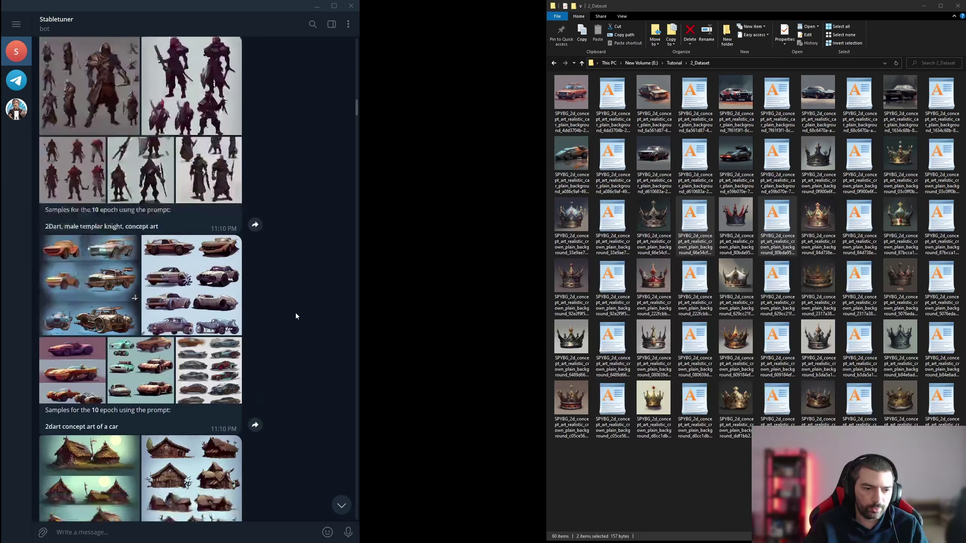
scroll(296, 313, down, 3)
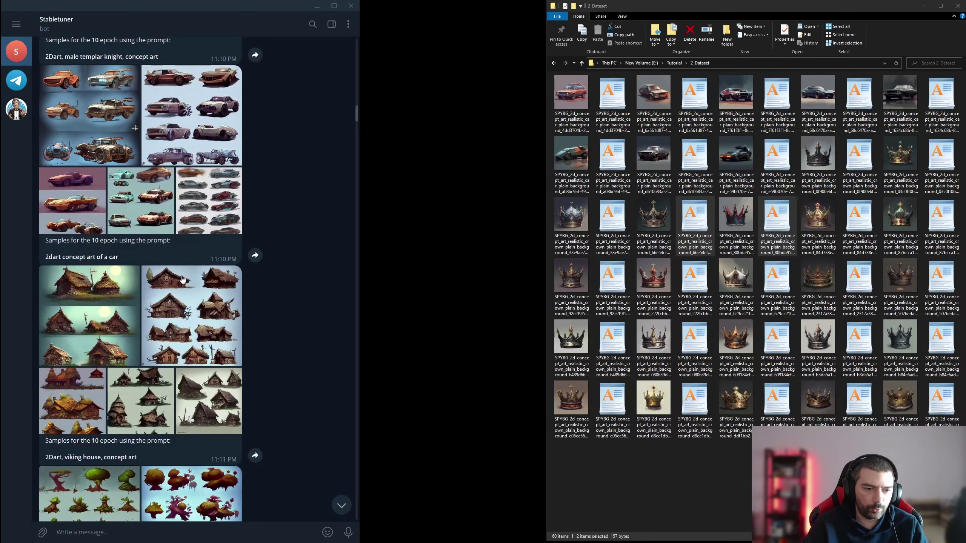
scroll(182, 280, down, 15)
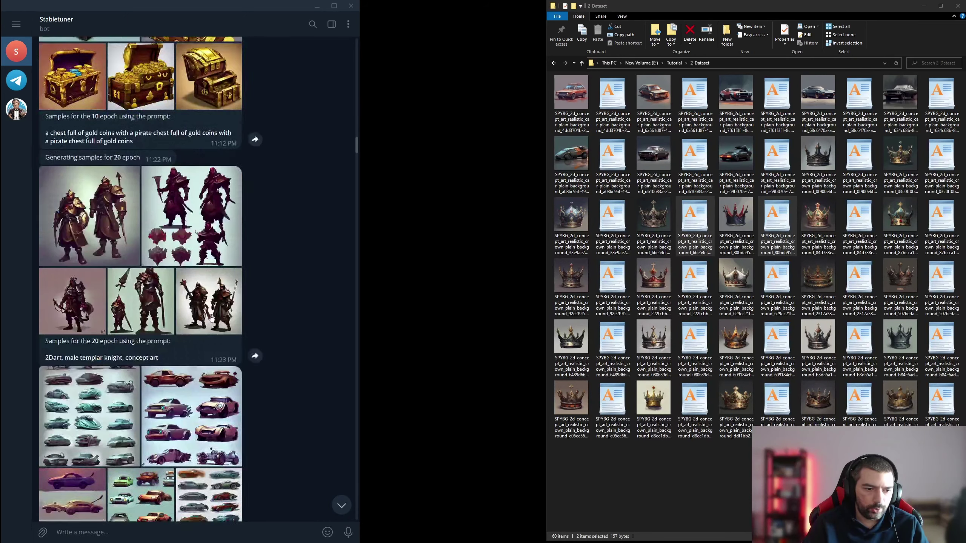
scroll(337, 166, down, 3)
drag(358, 151, 353, 487)
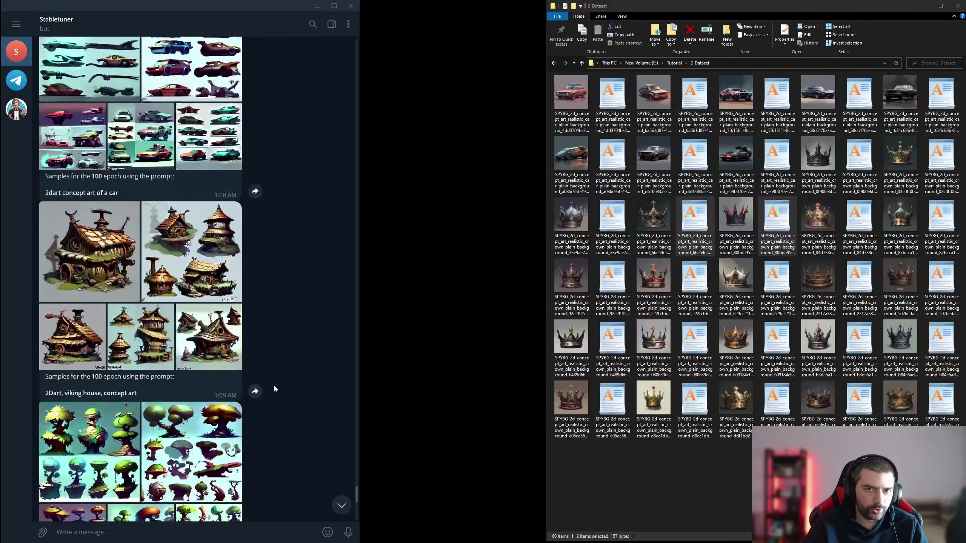
scroll(274, 386, down, 10)
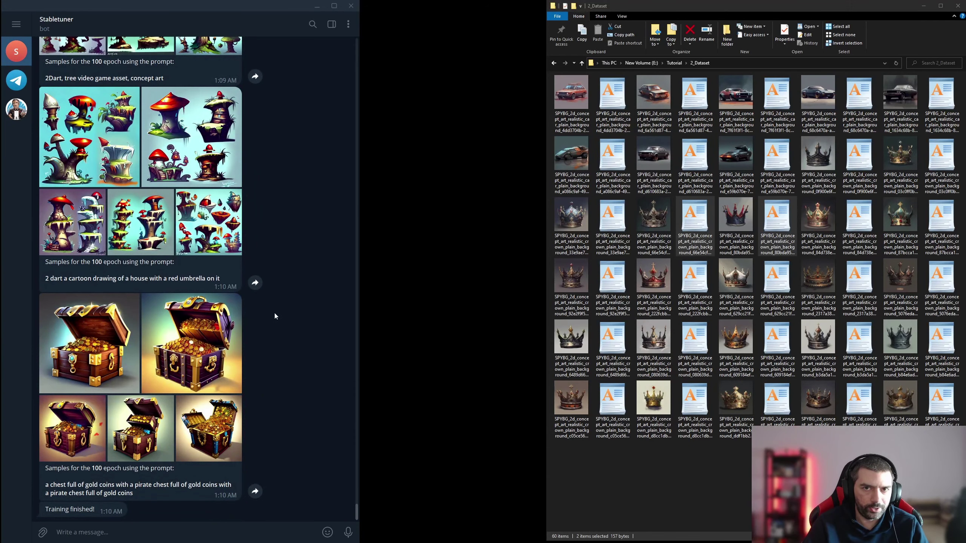
Compare the epoch 100, 90 and 80 samples in the bot chat to judge which epoch gives the best results.
scroll(274, 314, up, 8)
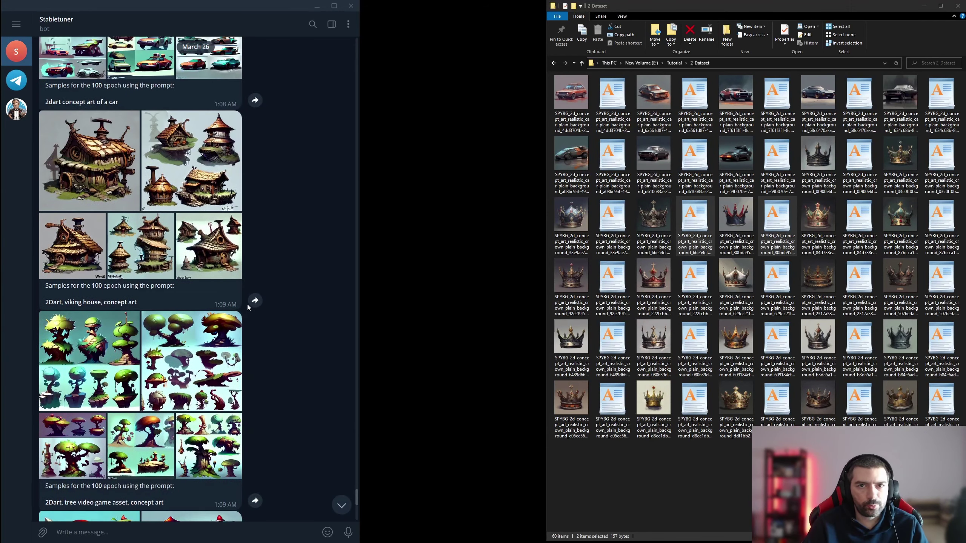
scroll(322, 307, up, 2)
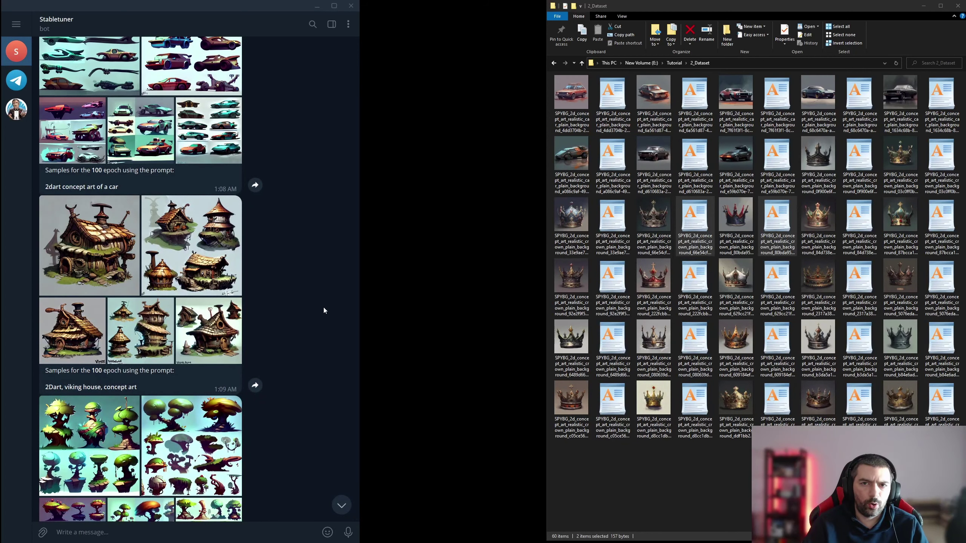
scroll(293, 319, up, 6)
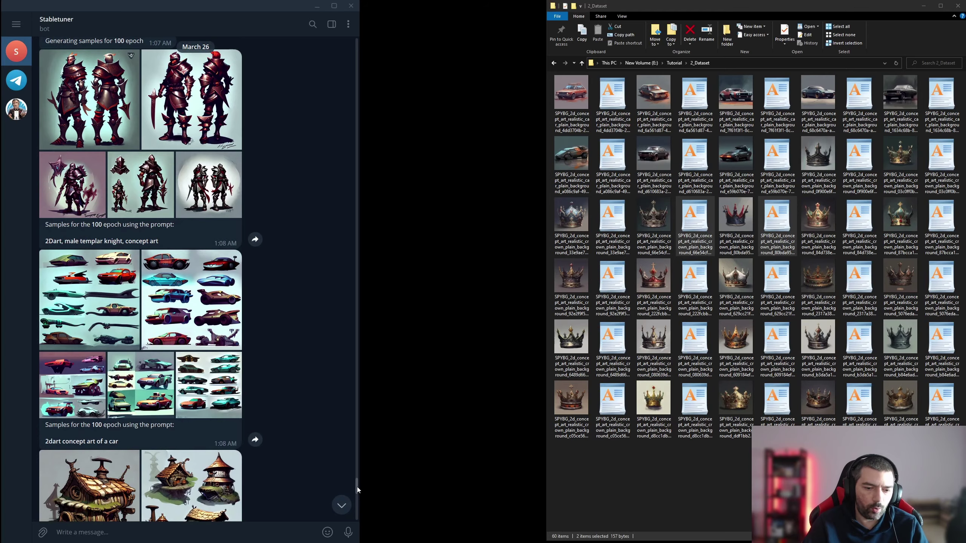
drag(357, 487, 352, 432)
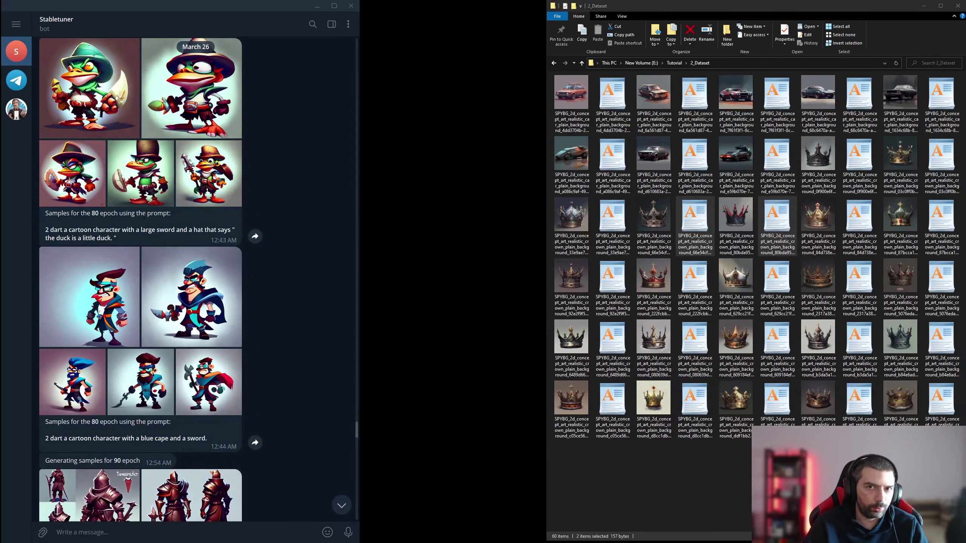
scroll(190, 306, down, 3)
scroll(192, 317, down, 2)
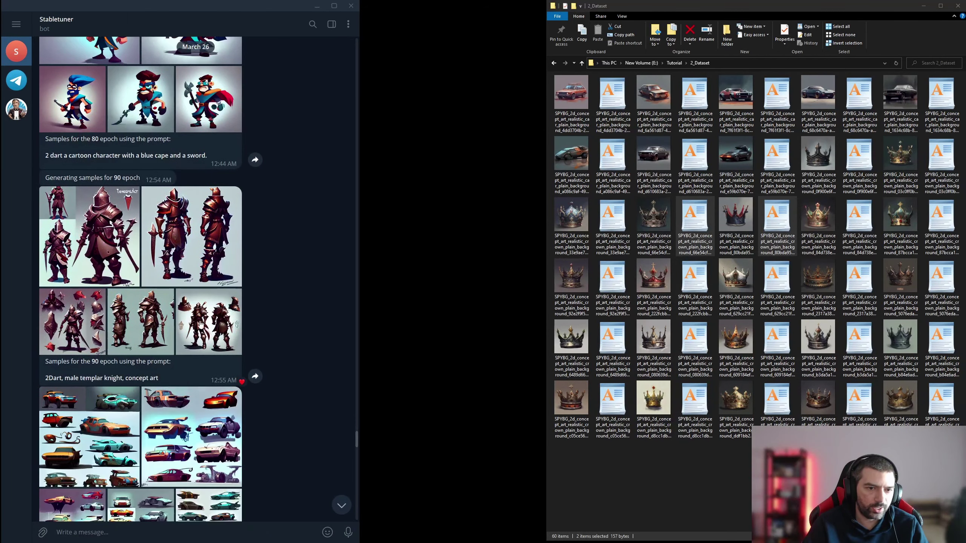
scroll(180, 222, up, 5)
scroll(181, 222, up, 6)
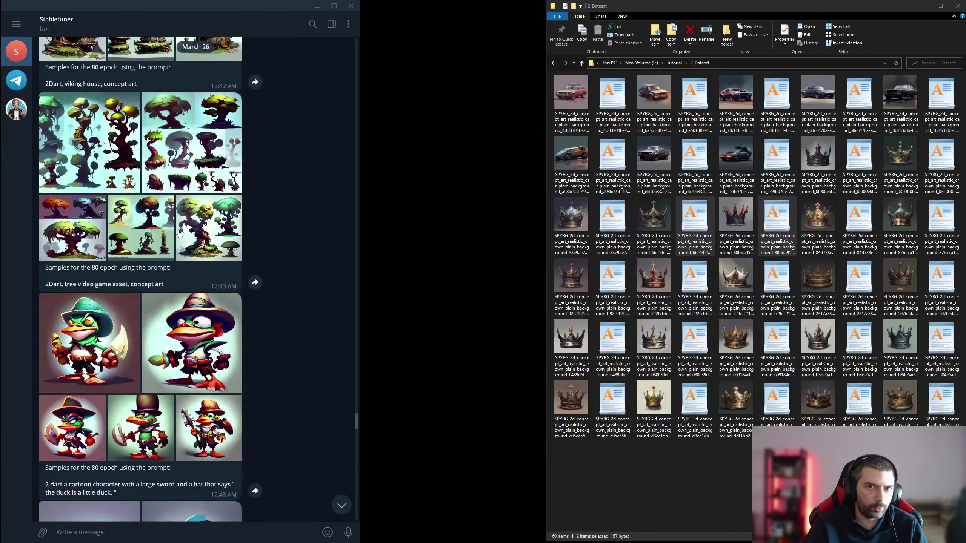
In File Explorer, open the epoch_80 folder inside Tutorial's 3_Trained_Model_Raw_Data and copy its path.
click(703, 506)
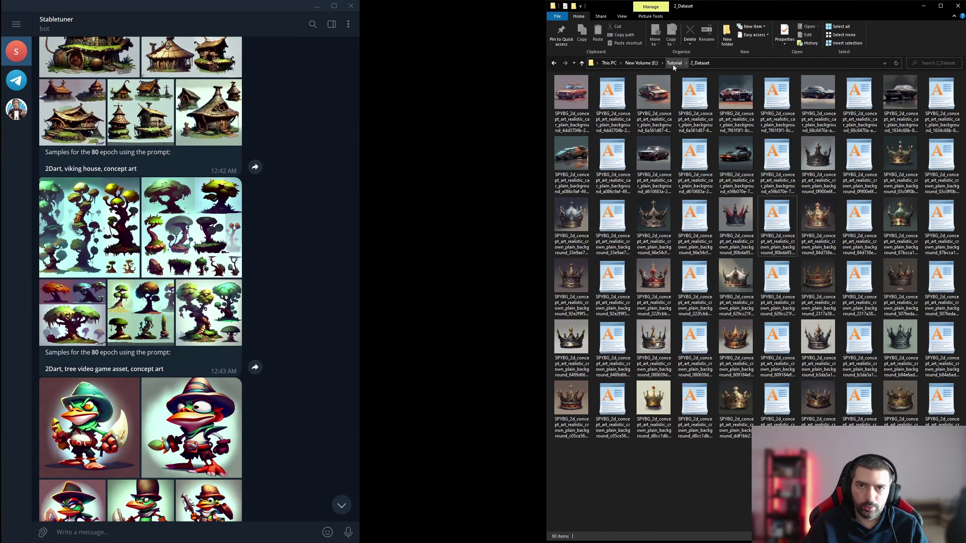
click(674, 63)
double_click(606, 94)
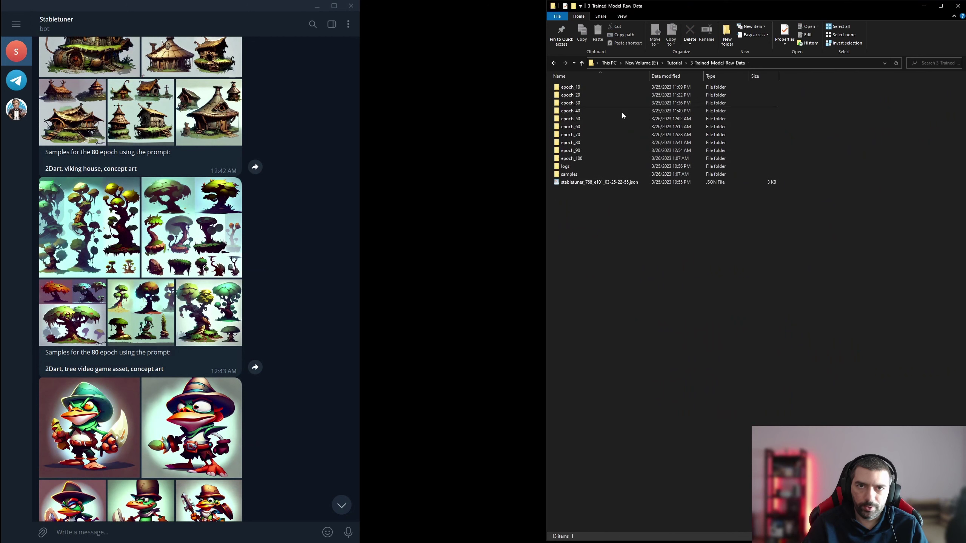
double_click(577, 143)
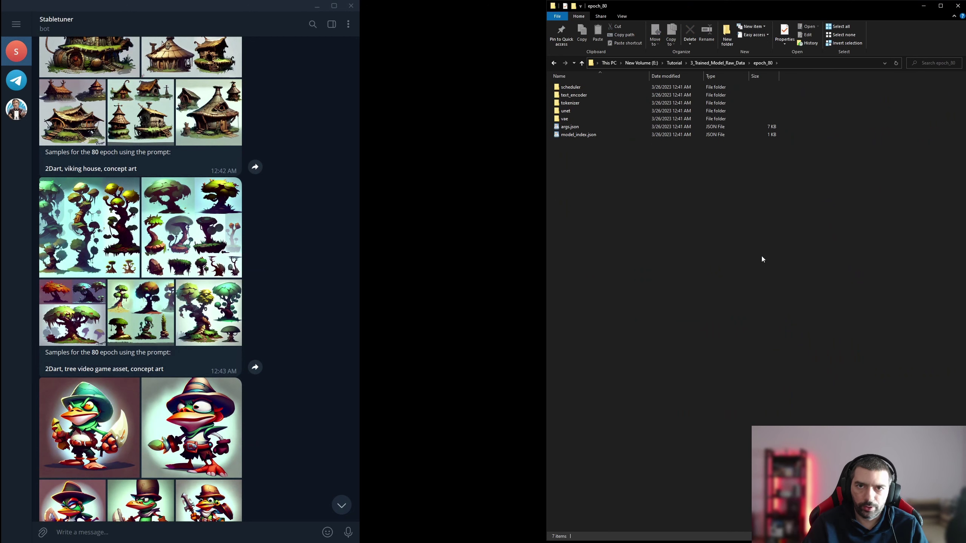
click(802, 63)
key(ctrl+c)
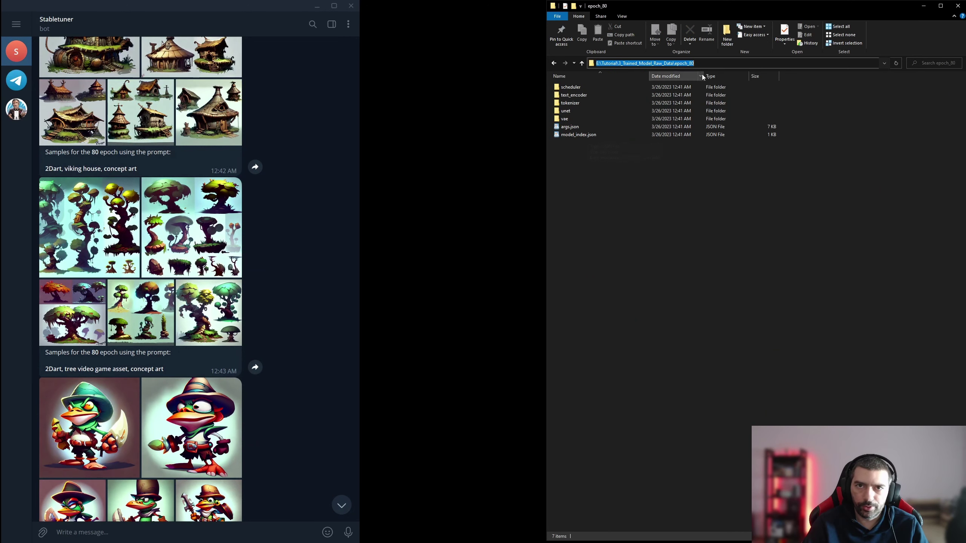
right_click(681, 65)
click(699, 85)
Switch to StableTuner and set the Model Playground's diffusers model directory to E:\Tutorial\3_Trained_Model_Raw_Data\epoch_80.
click(516, 219)
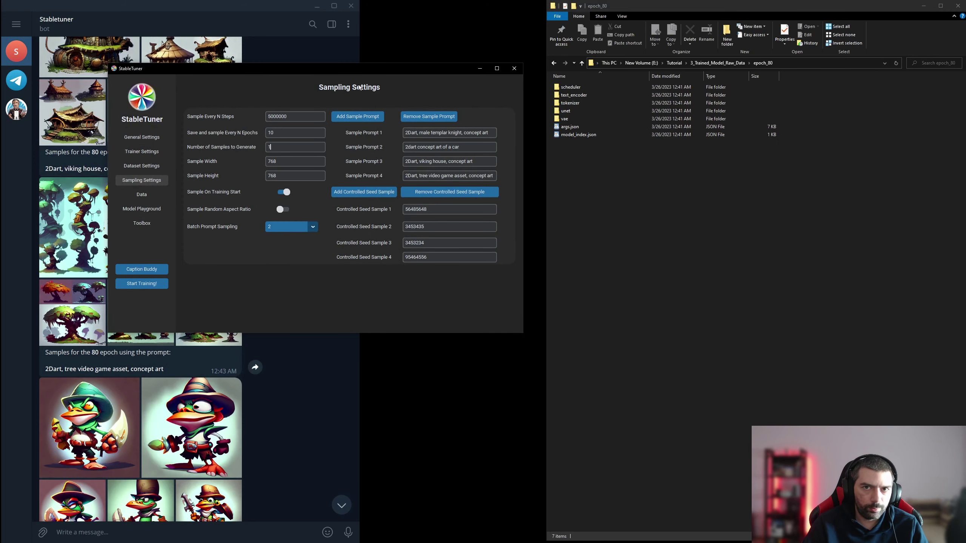
click(318, 8)
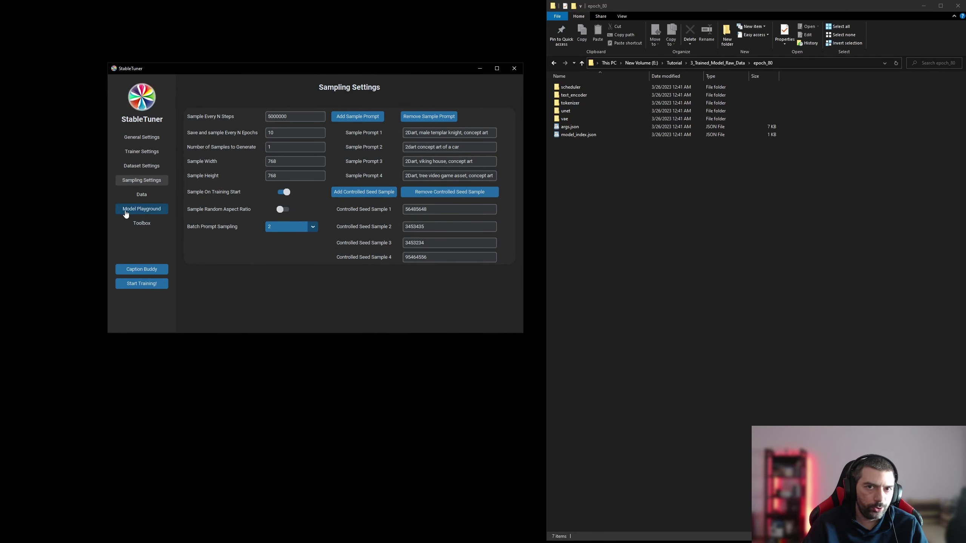
click(145, 213)
click(143, 224)
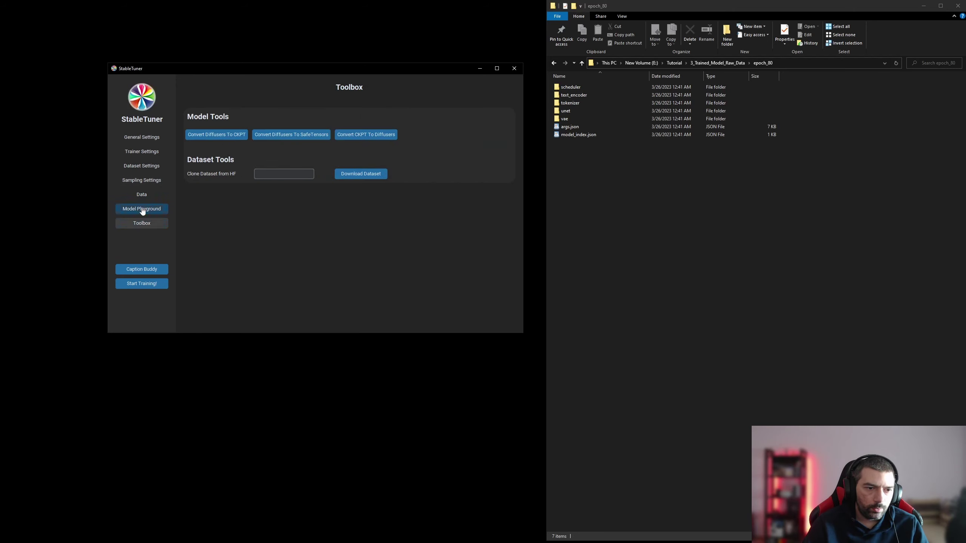
click(143, 209)
click(337, 120)
key(ctrl+v)
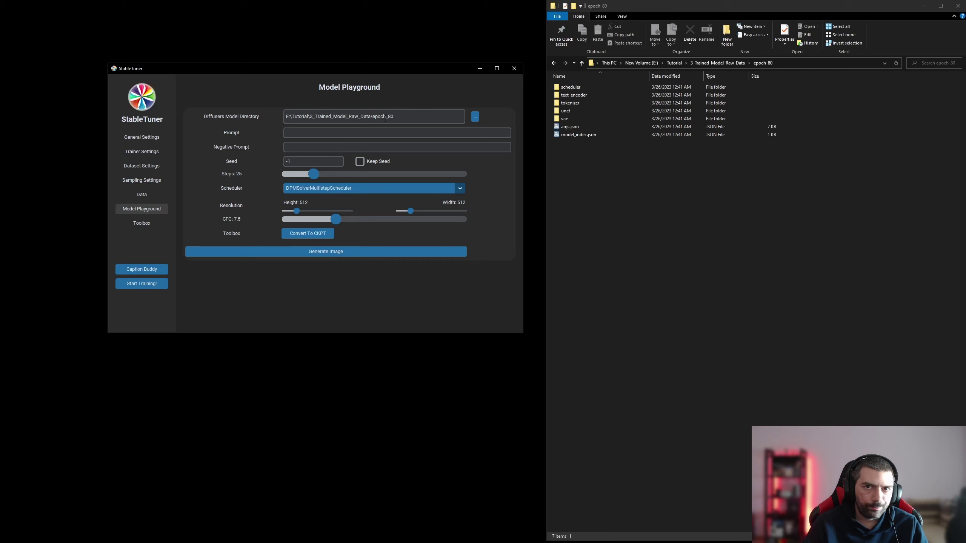
In File Explorer, open the Tutorial folder's 4_Converted_Model subfolder and check the Final_Trained_Model.ckpt file.
click(614, 195)
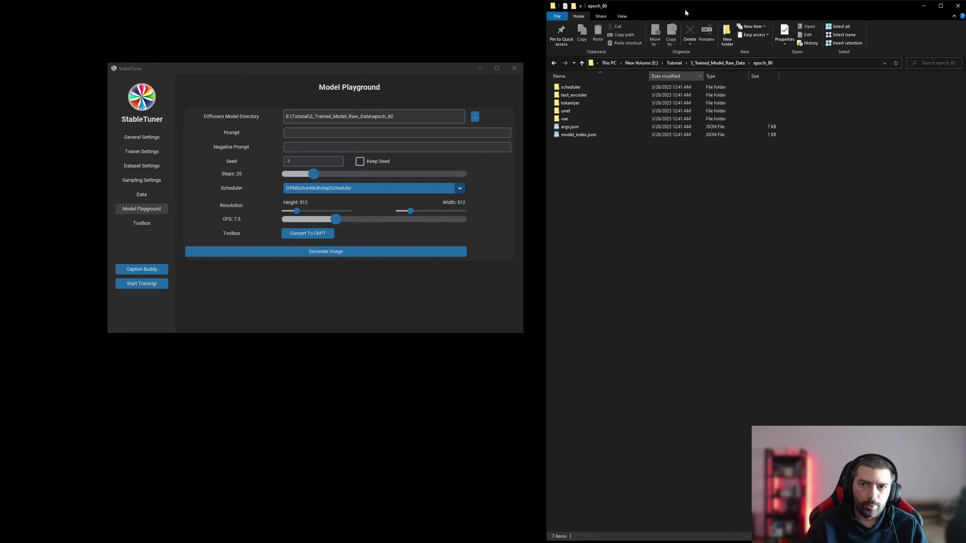
click(676, 63)
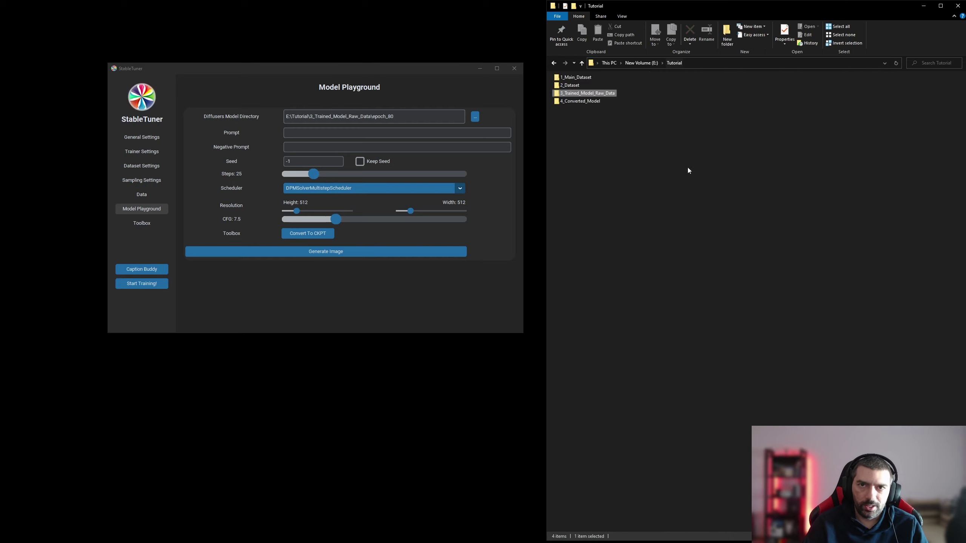
double_click(576, 104)
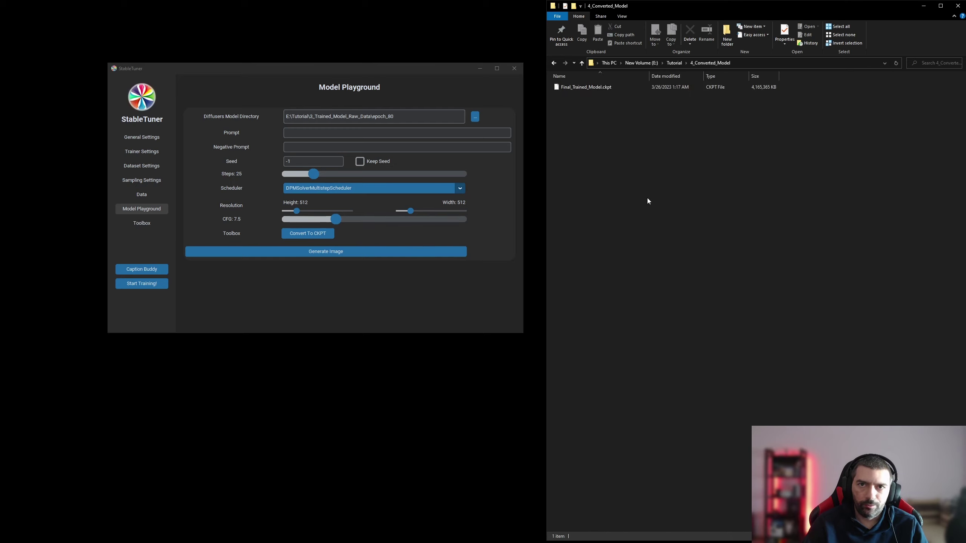
click(592, 90)
click(647, 125)
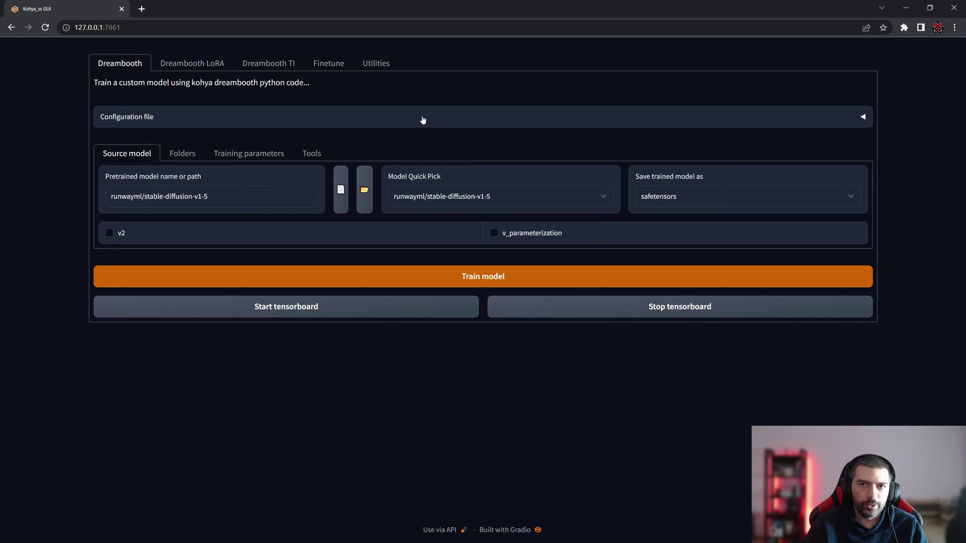
Open the Extract LoRA utility in the Kohya_ss GUI and activate the finetuned model path for entry.
click(373, 69)
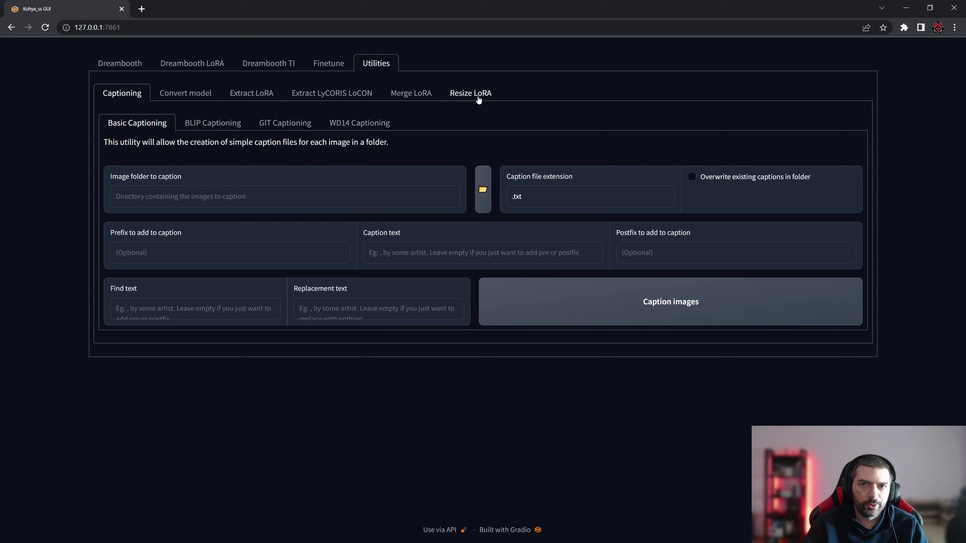
click(250, 97)
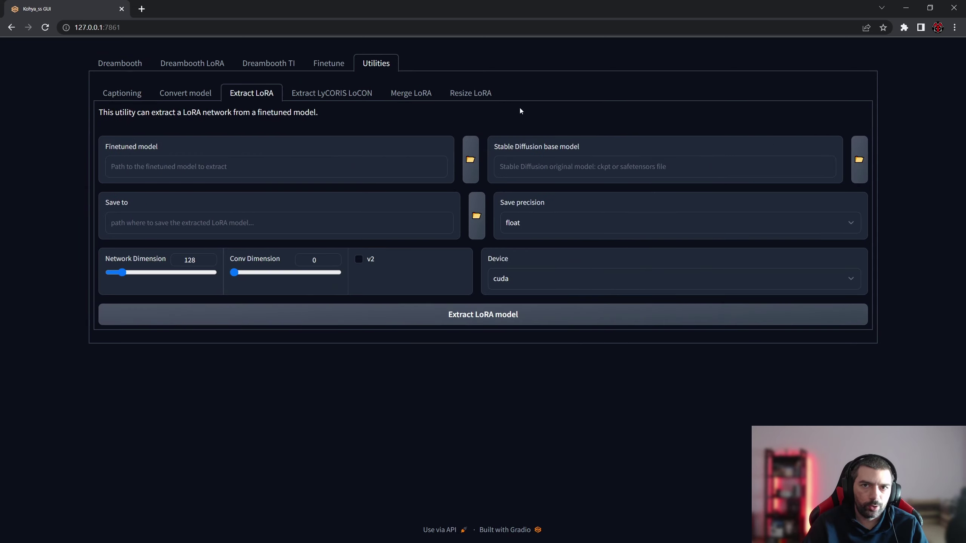
click(464, 93)
click(252, 93)
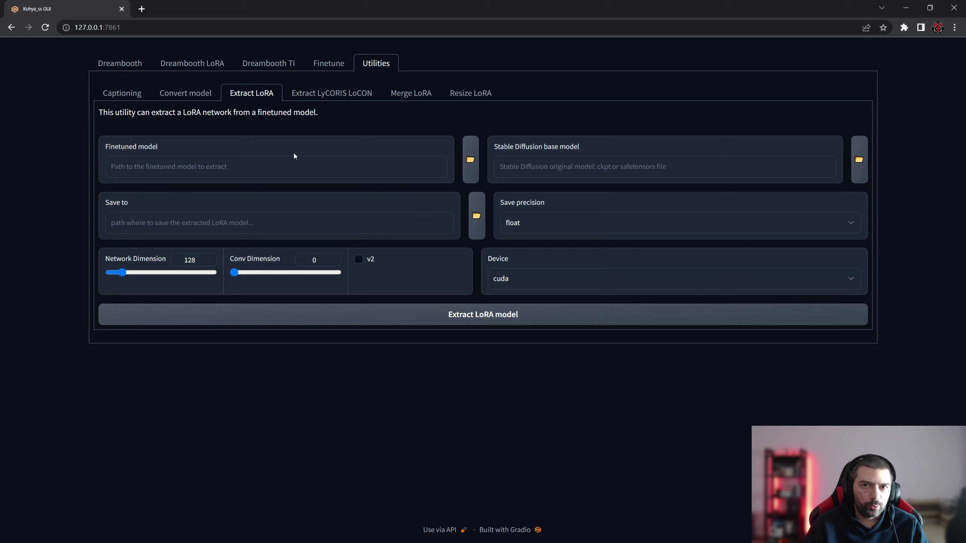
click(267, 168)
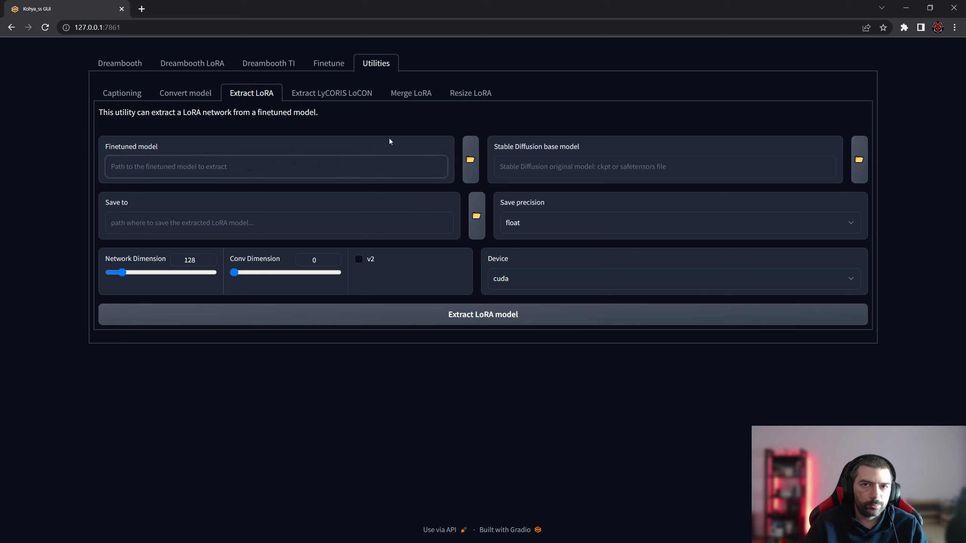